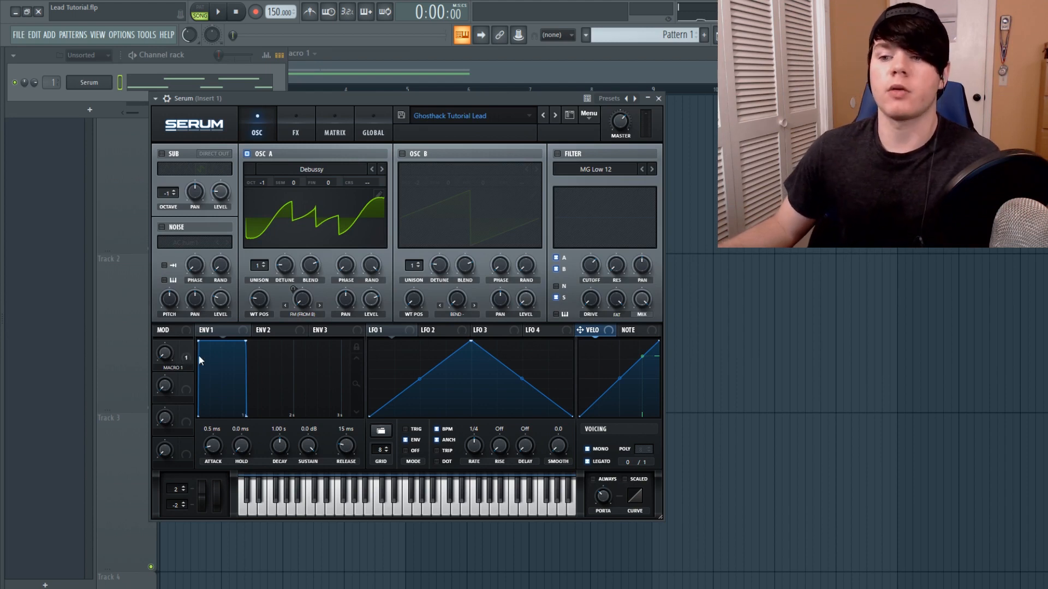
mouse_move(189, 357)
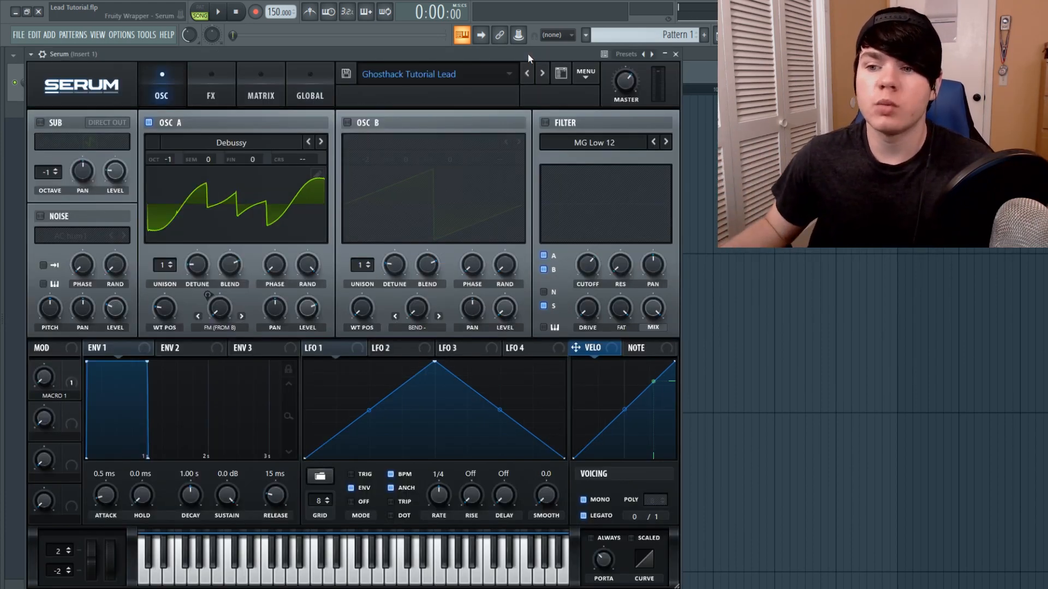
click(253, 140)
mouse_move(211, 170)
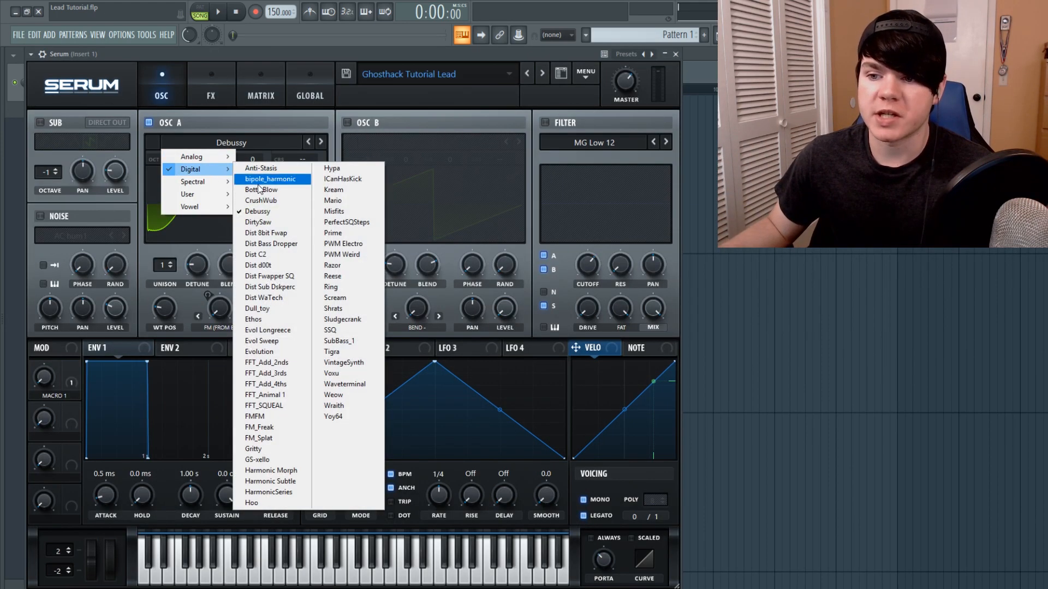
click(246, 60)
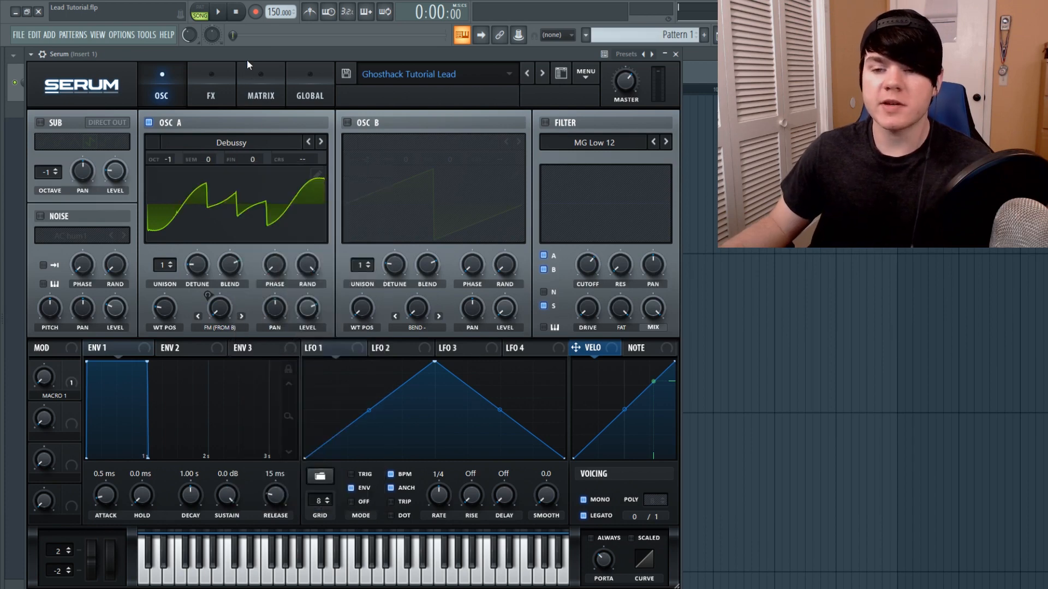
Play a short run of notes on the computer keyboard to audition the current lead sound
click(219, 202)
click(226, 206)
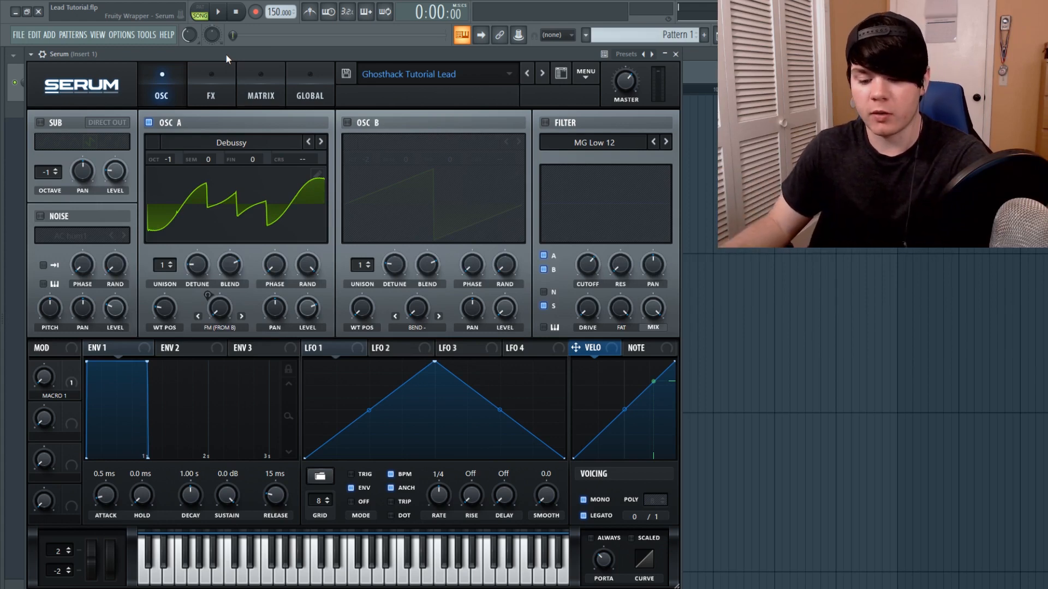
key(c)
key(e)
key(r)
key(t)
key(u)
key(r)
key(e)
key(e)
key(w)
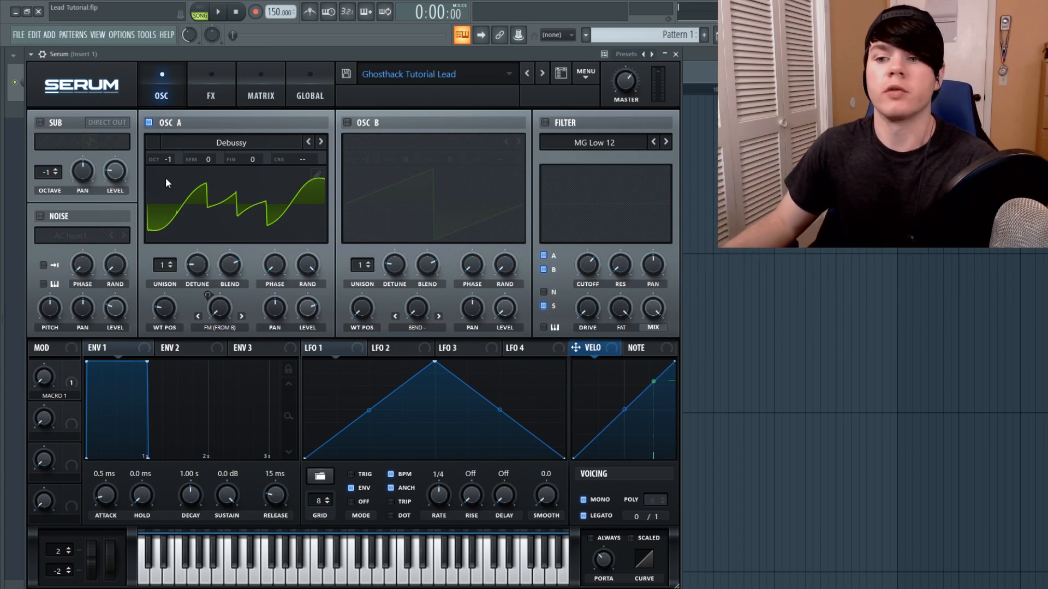
Inspect Osc A's warp mode options and Macro 1's modulation of the warp knob
mouse_move(167, 311)
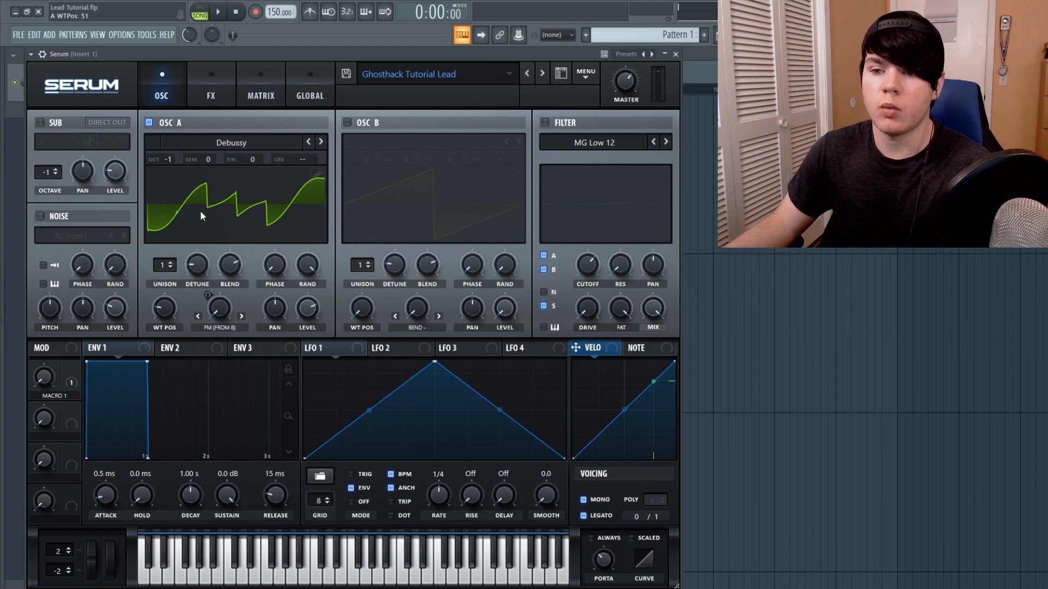
click(221, 328)
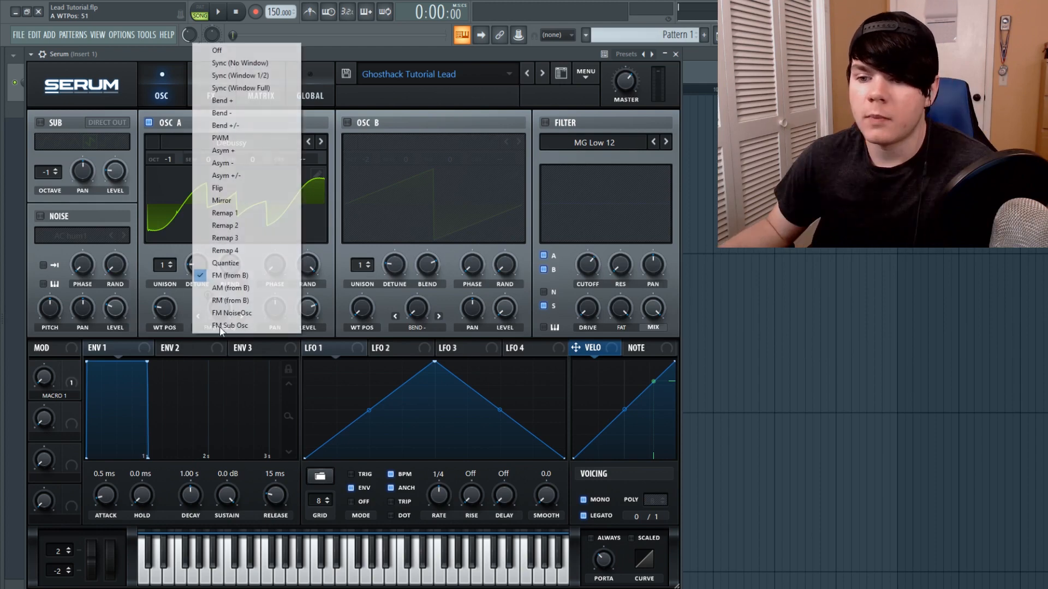
click(186, 291)
click(77, 377)
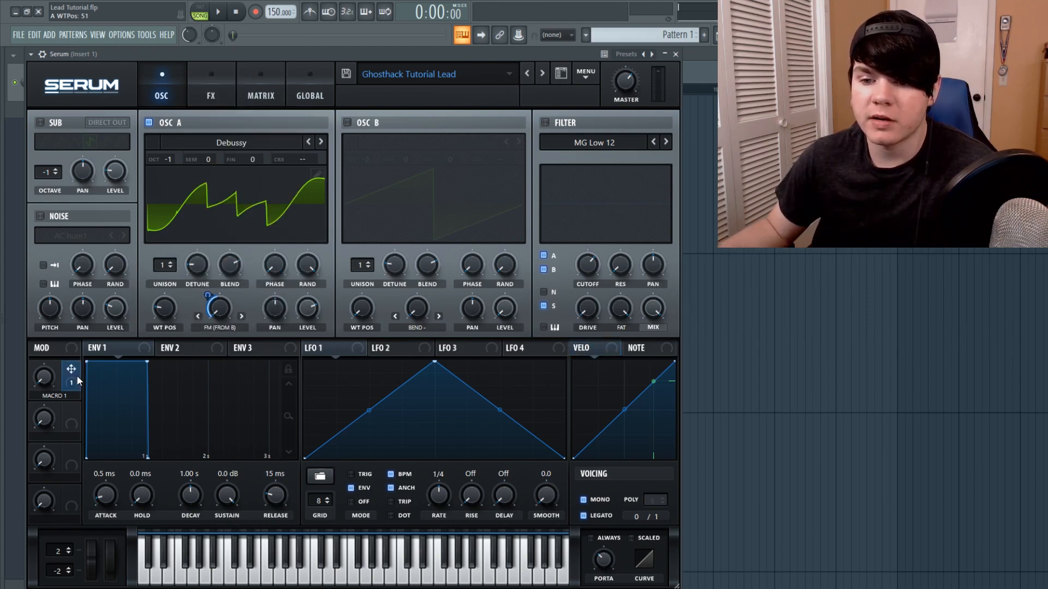
mouse_move(207, 292)
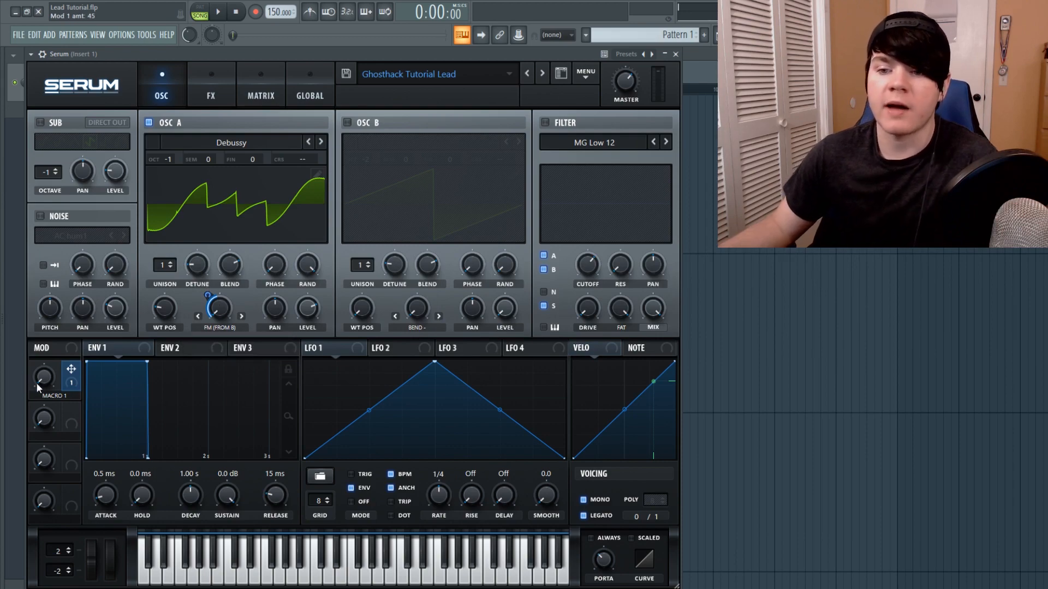
mouse_move(325, 54)
mouse_down()
mouse_move(340, 434)
mouse_move(318, 69)
mouse_move(333, 53)
mouse_up()
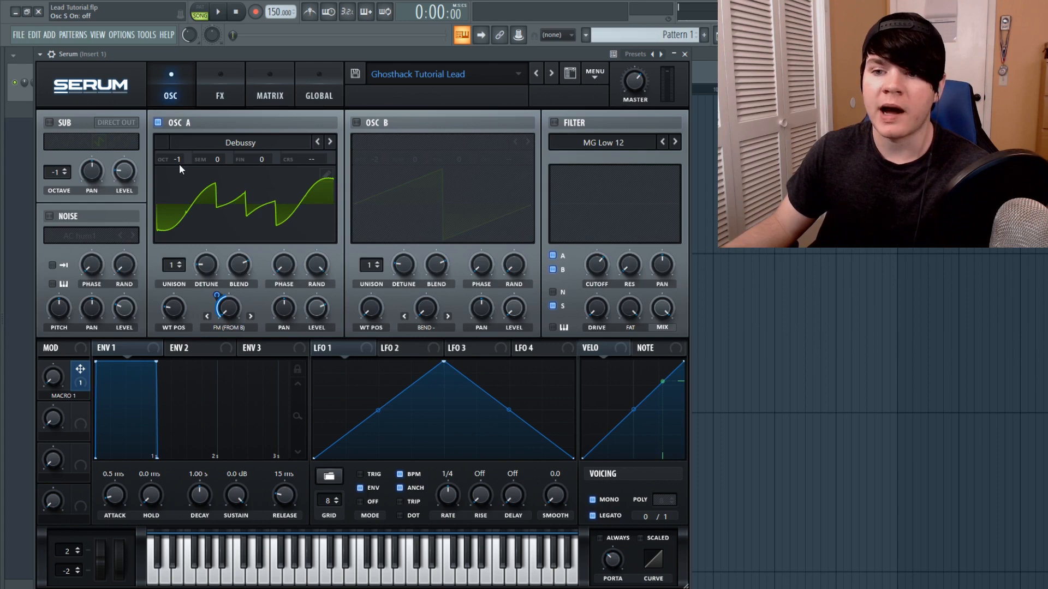
Enable the sub oscillator and play the pattern with Osc A switched off to hear the sub alone
click(51, 123)
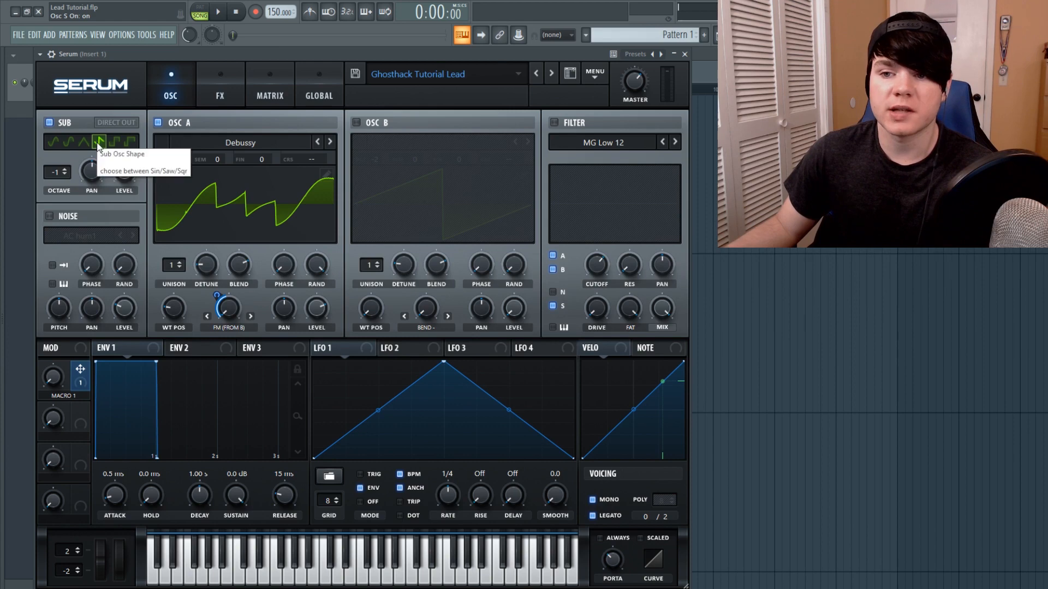
click(158, 122)
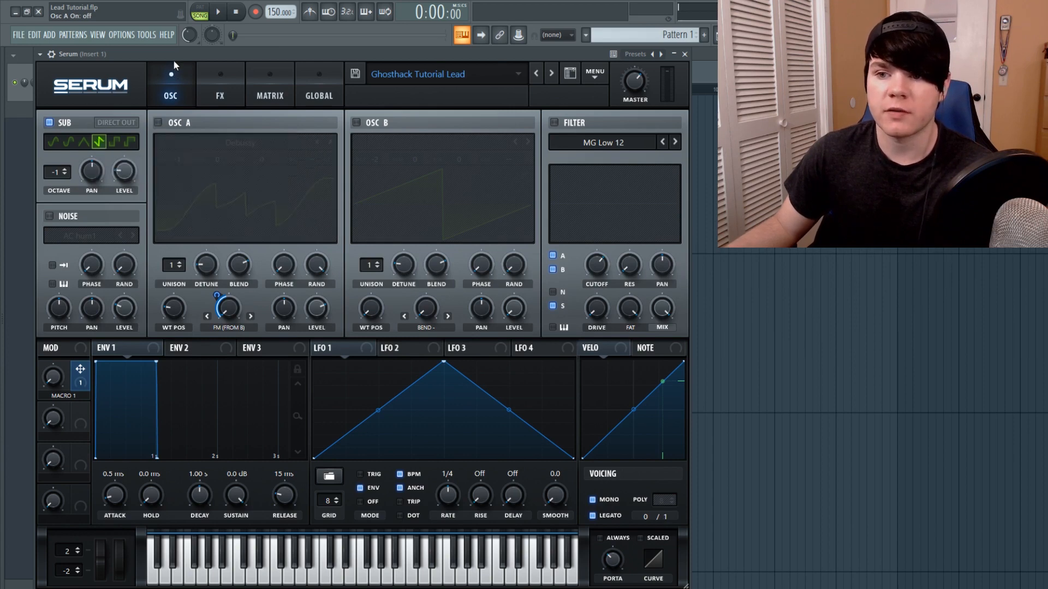
click(218, 11)
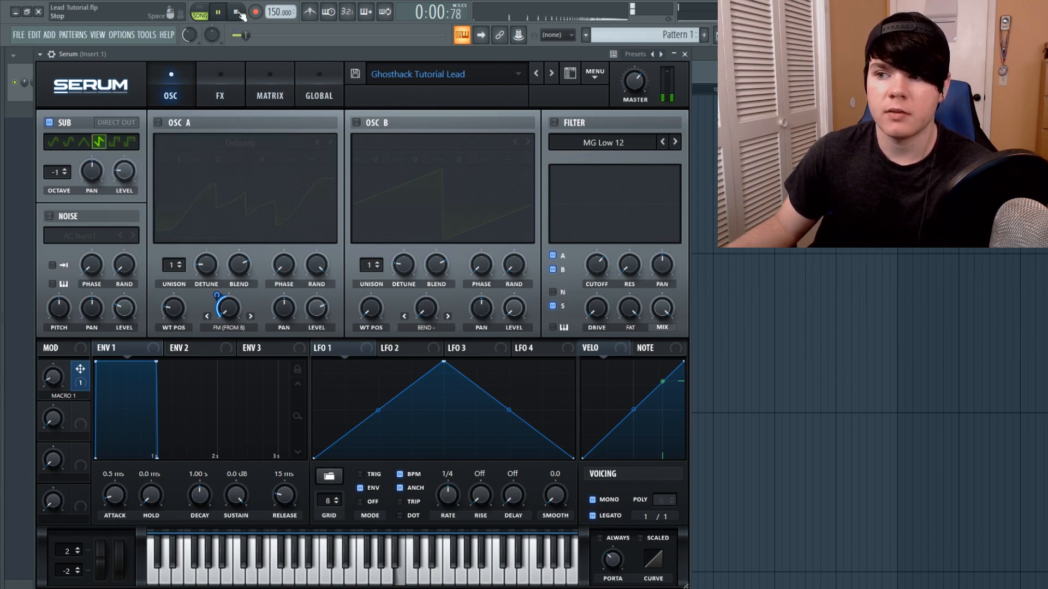
click(236, 12)
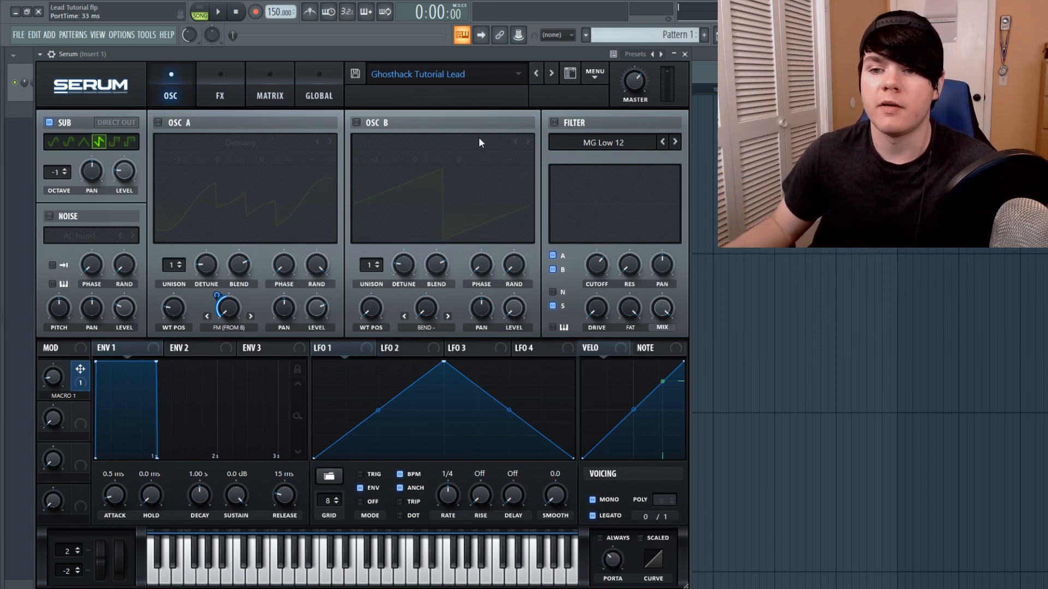
Switch Osc A back on and play the pattern again
click(158, 123)
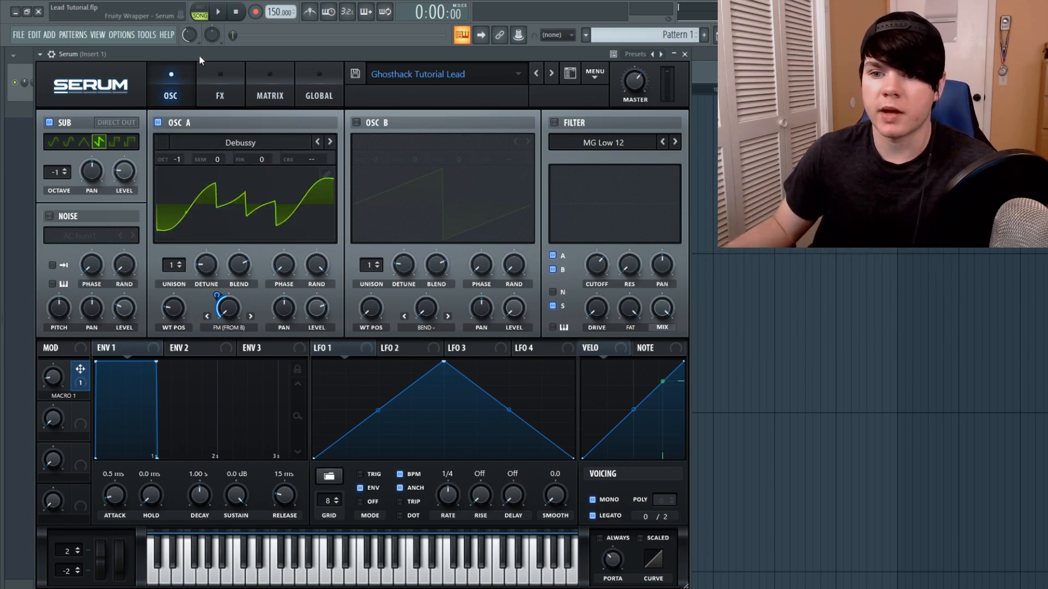
click(213, 10)
click(213, 10)
click(218, 12)
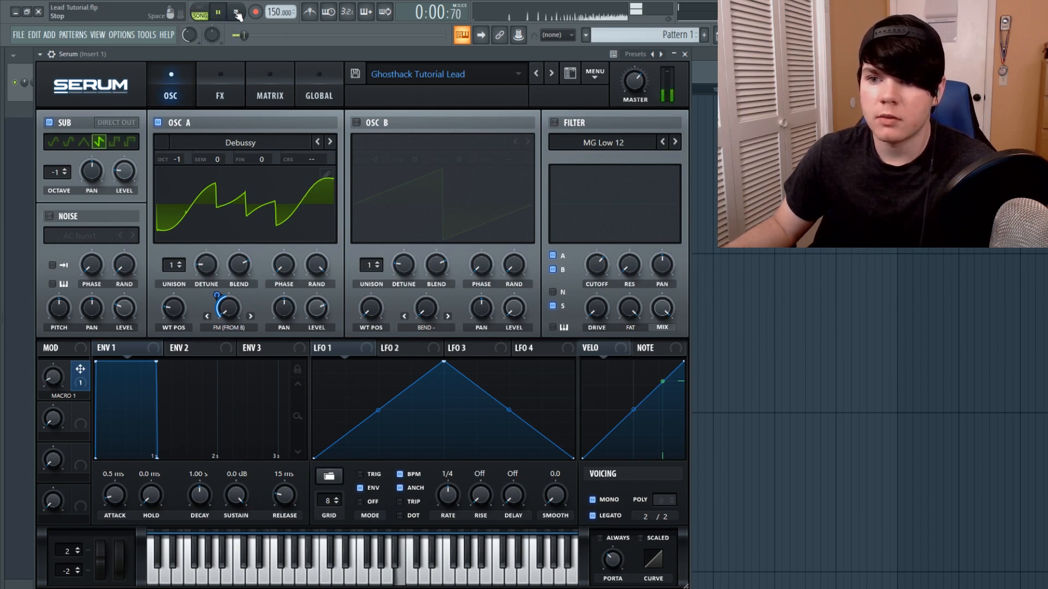
Toggle the sub oscillator off and on during playback to compare, then stop playback
click(50, 123)
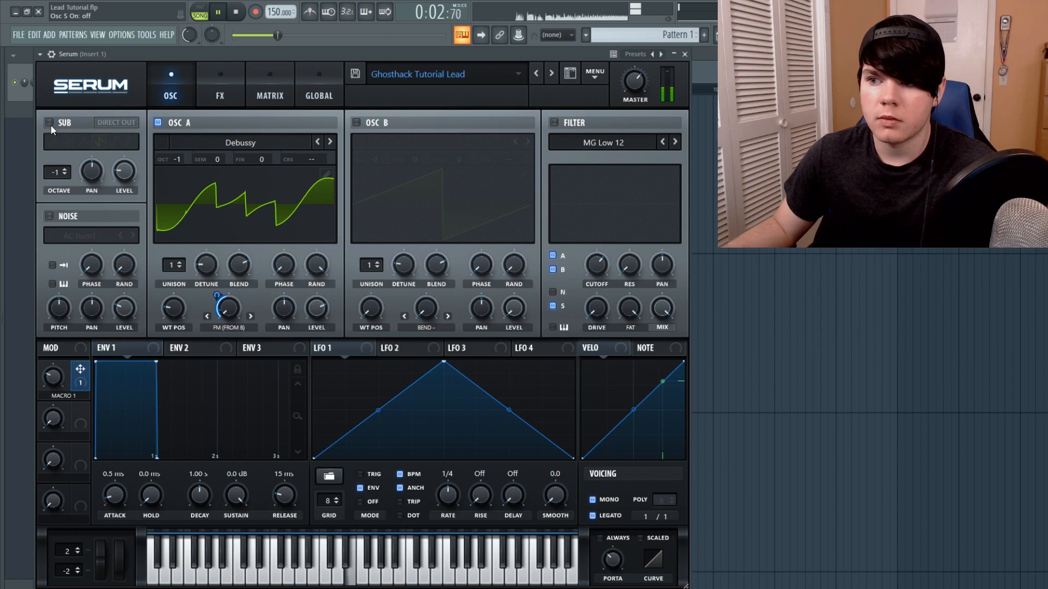
click(50, 123)
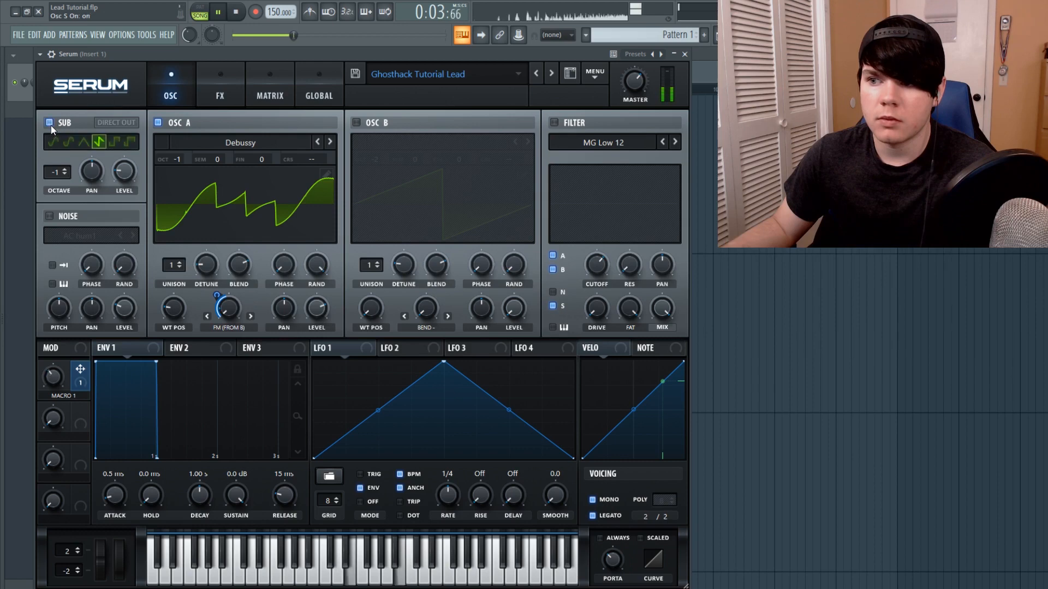
click(240, 14)
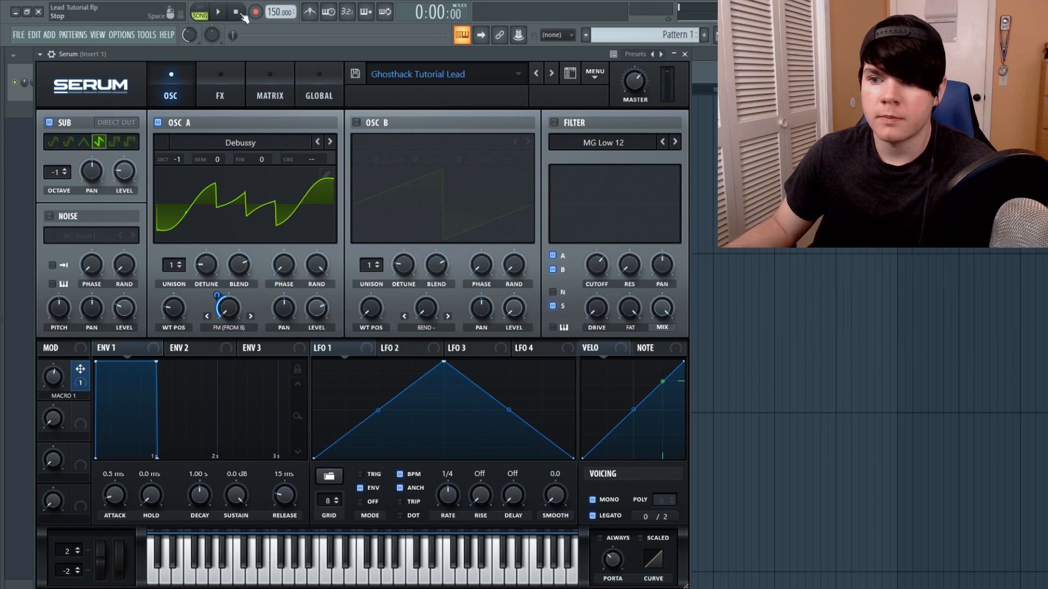
Enable Osc B and set its warp amount to 0%
click(357, 123)
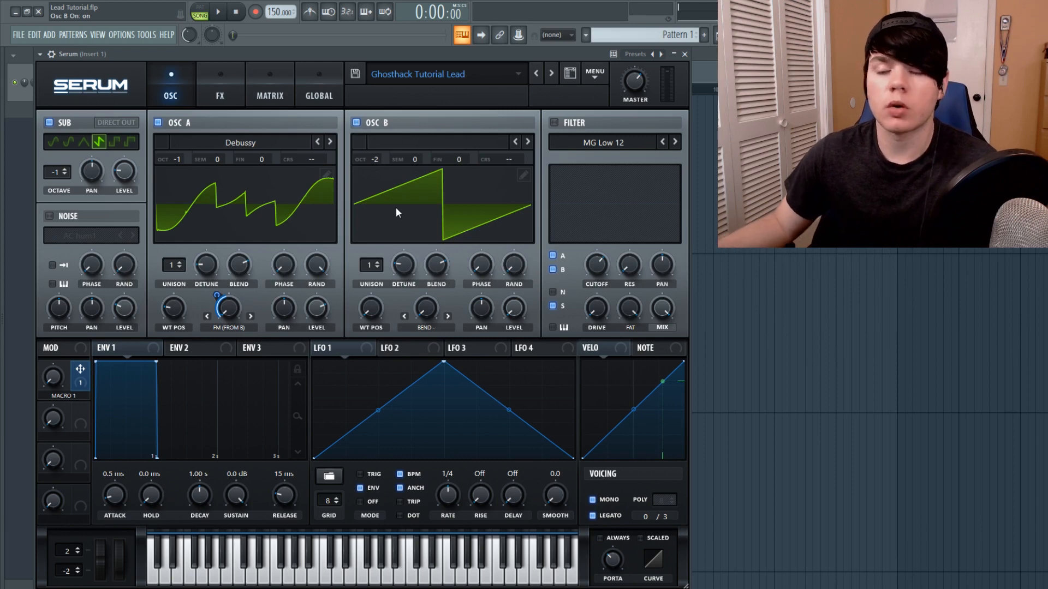
drag(426, 309, 415, 557)
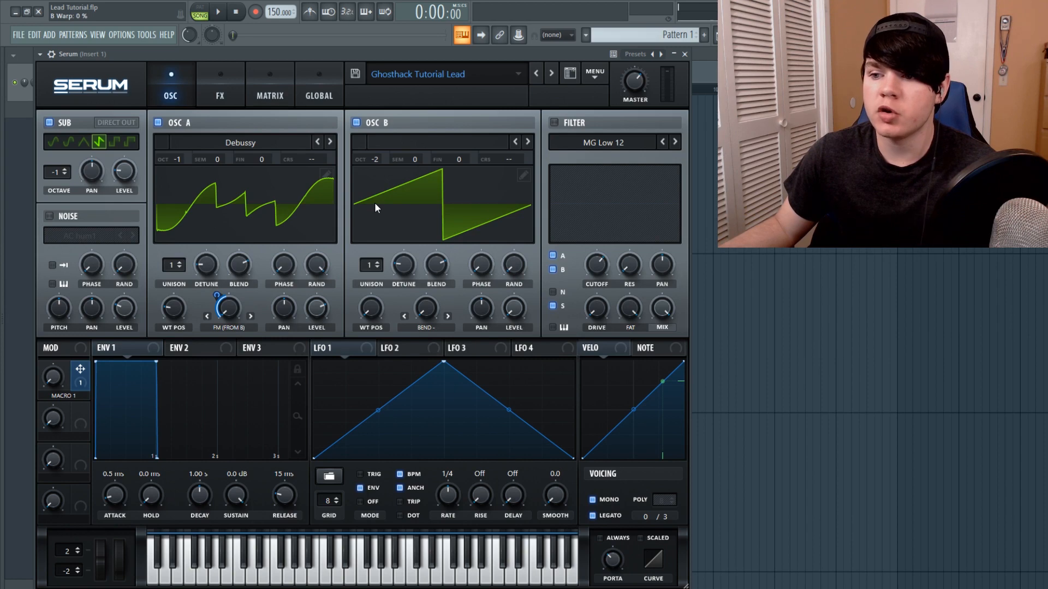
mouse_move(510, 292)
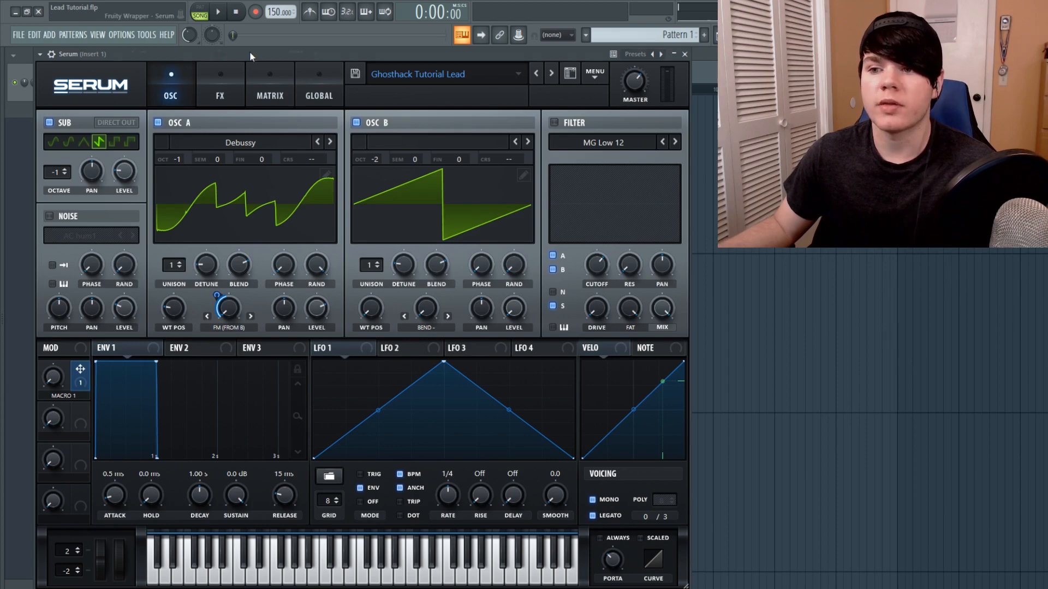
Play the pattern to audition the layered oscillators, then stop and reposition the song position
mouse_move(250, 51)
mouse_down()
mouse_move(288, 440)
mouse_move(283, 145)
mouse_move(264, 62)
mouse_move(245, 52)
mouse_up()
key(space)
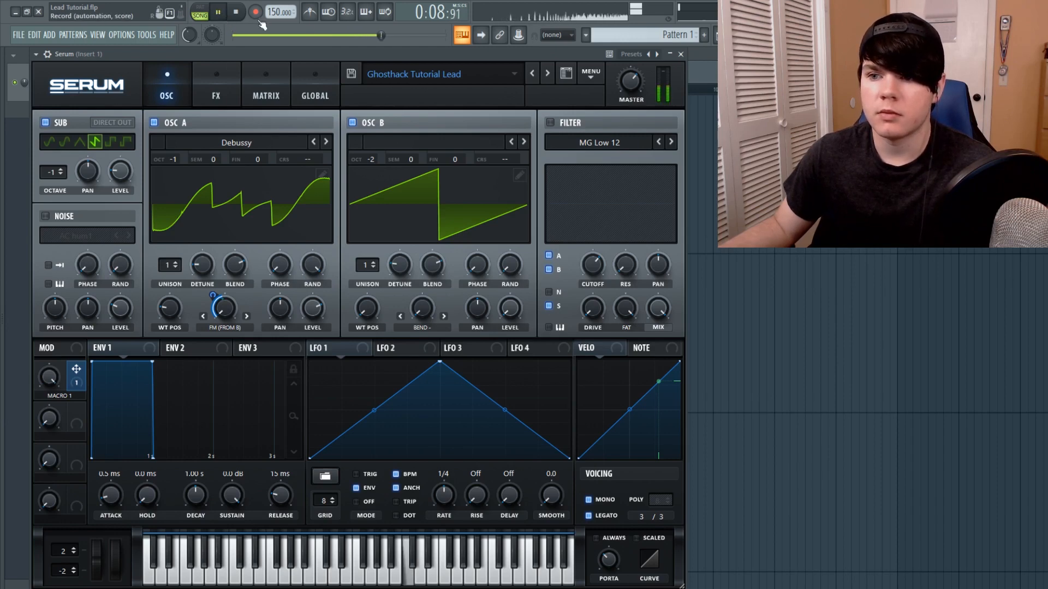
click(243, 14)
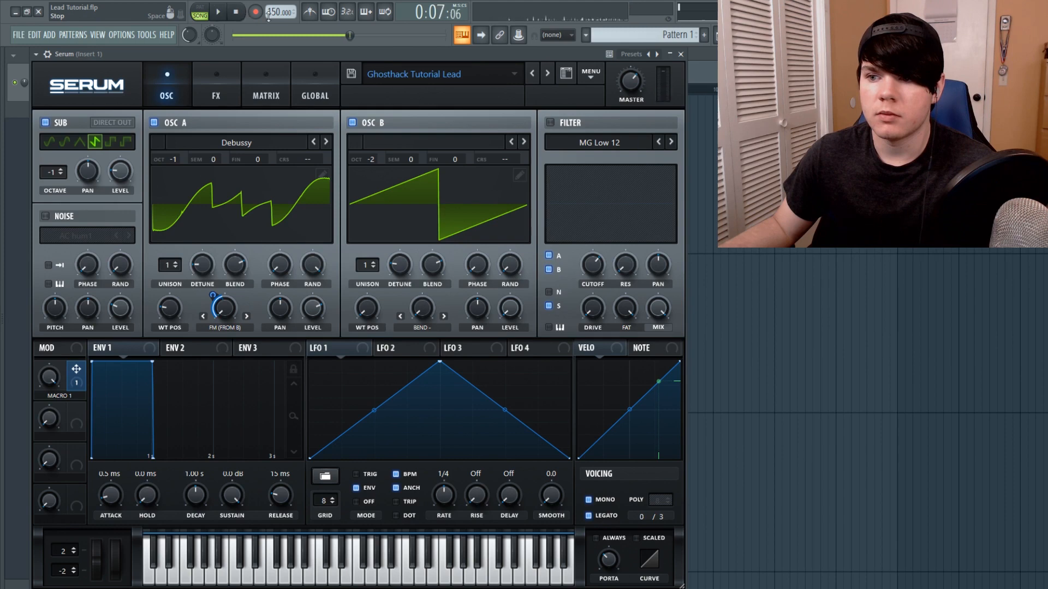
drag(349, 35, 367, 48)
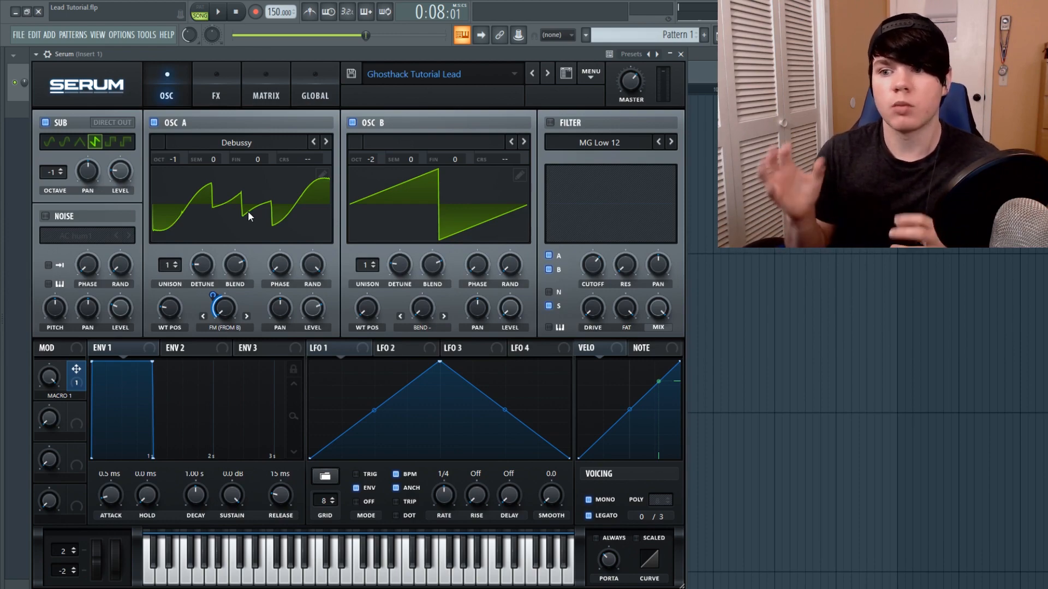
Enable the Hyper/Dimension effect in the FX section and play the pattern to hear it
mouse_move(2, 350)
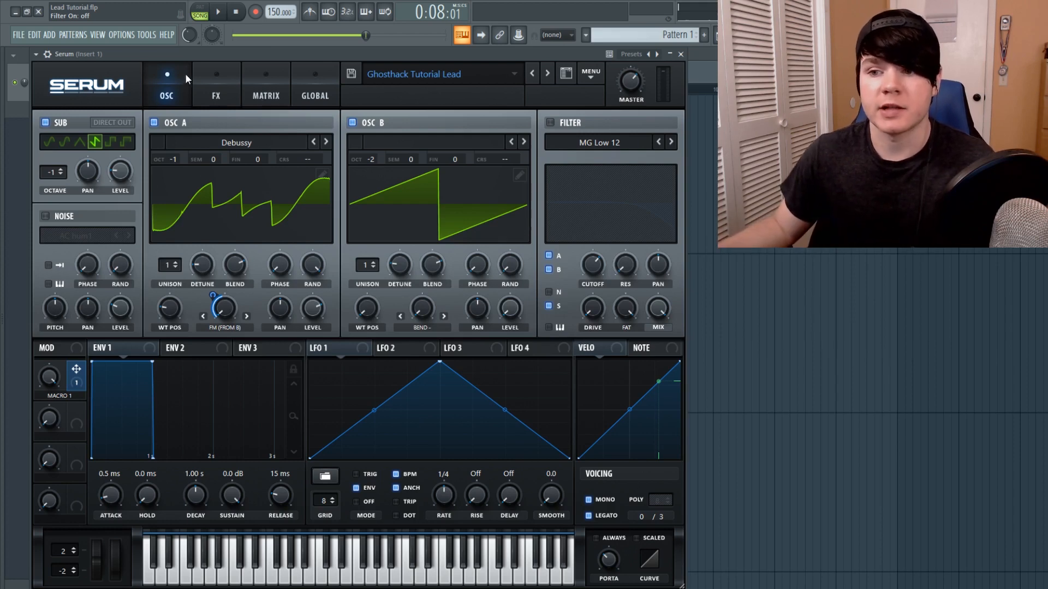
click(206, 78)
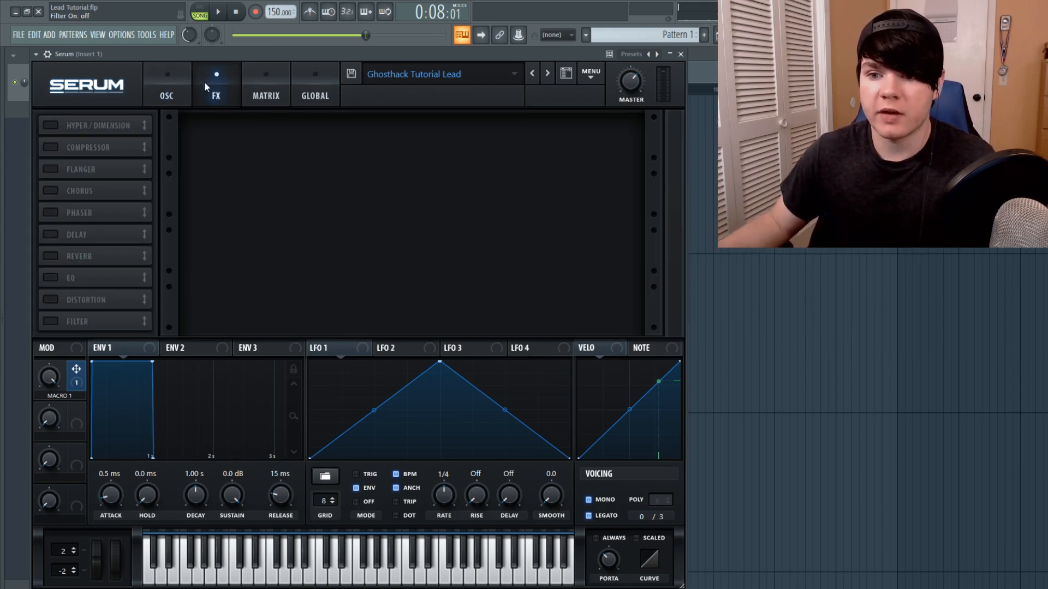
click(51, 126)
click(154, 80)
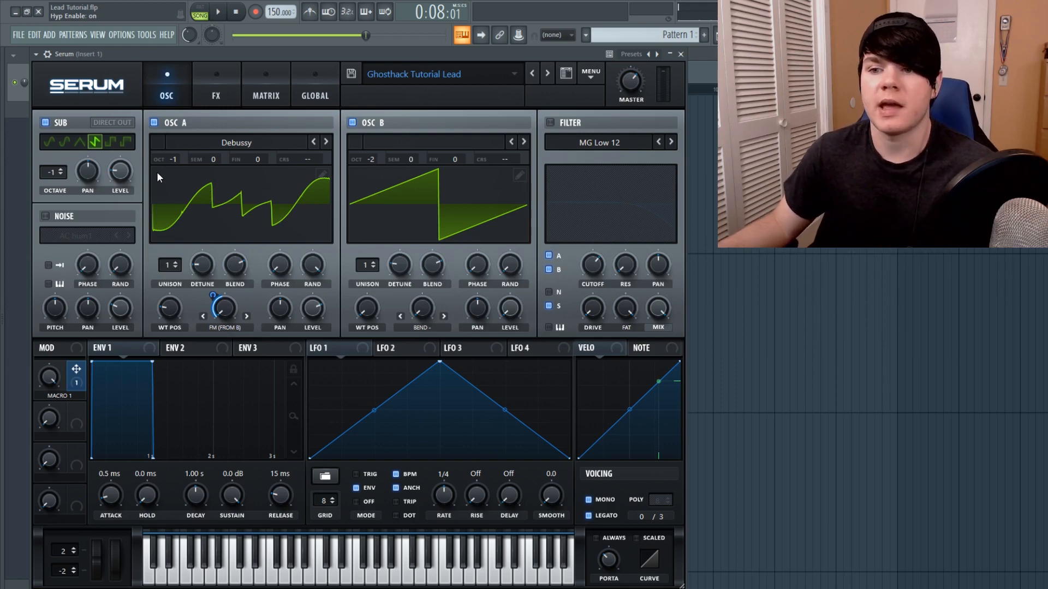
click(206, 96)
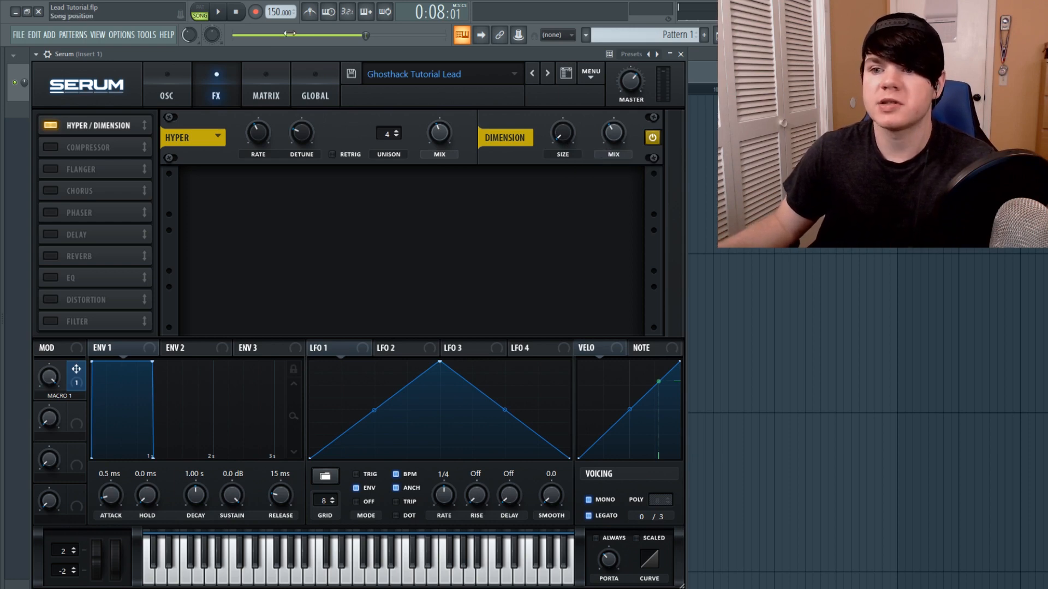
click(222, 20)
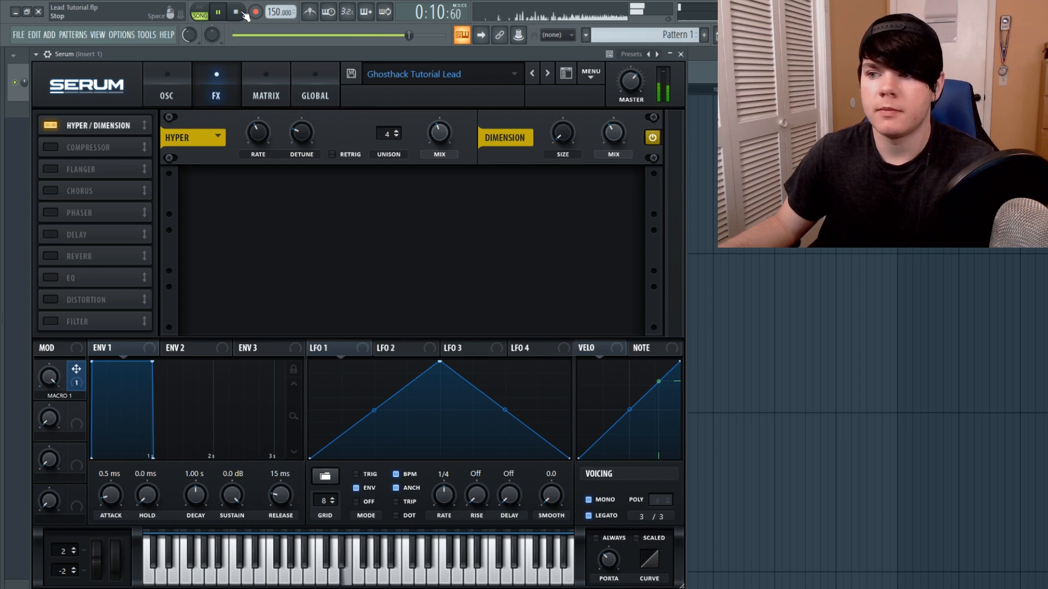
click(243, 12)
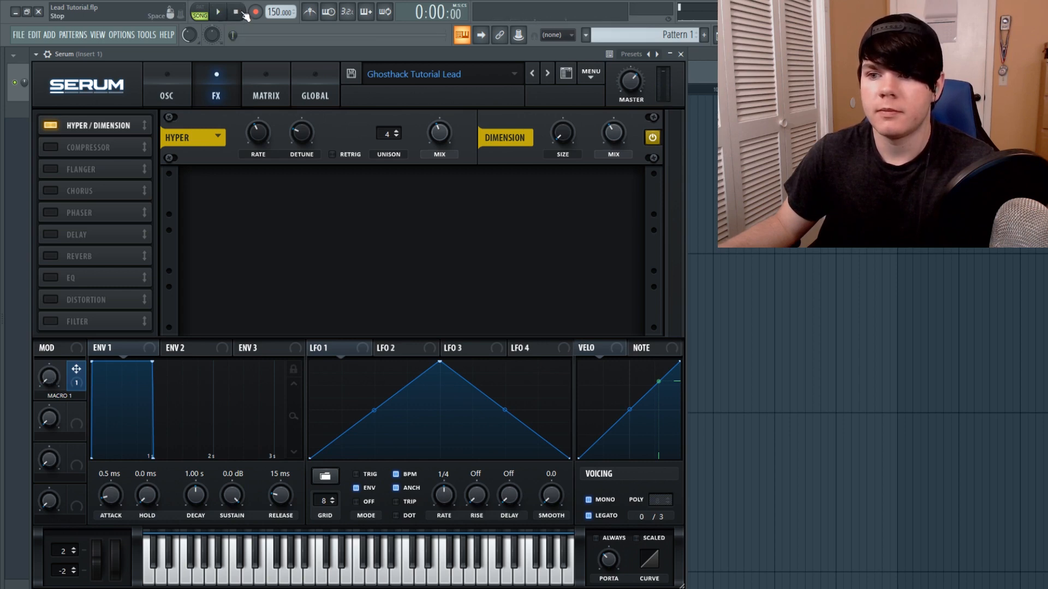
Enable the Compressor effect and reset its release control to default
click(49, 145)
click(52, 145)
click(54, 147)
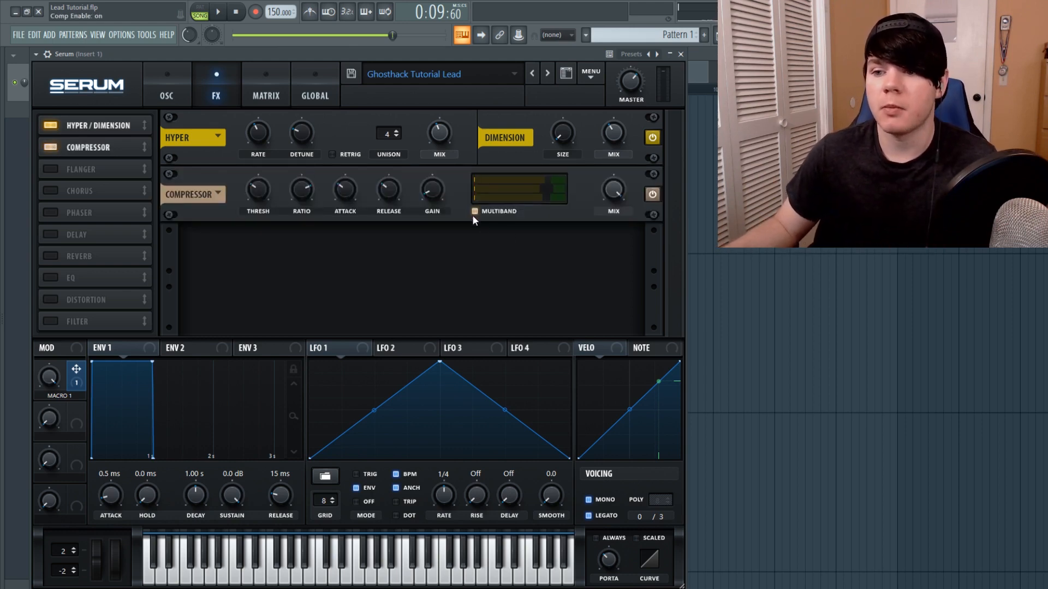
click(263, 189)
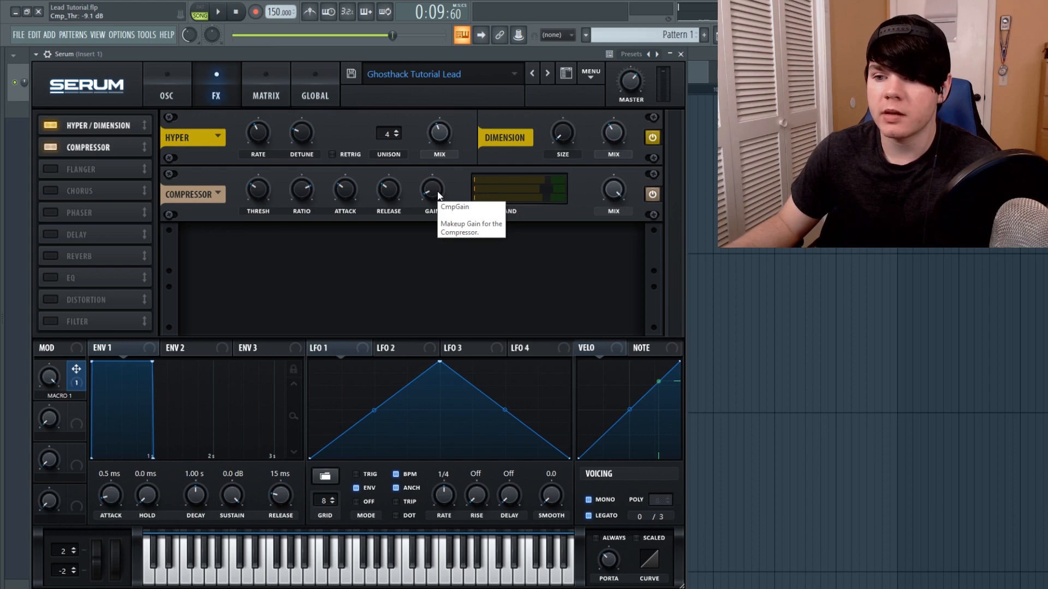
right_click(385, 189)
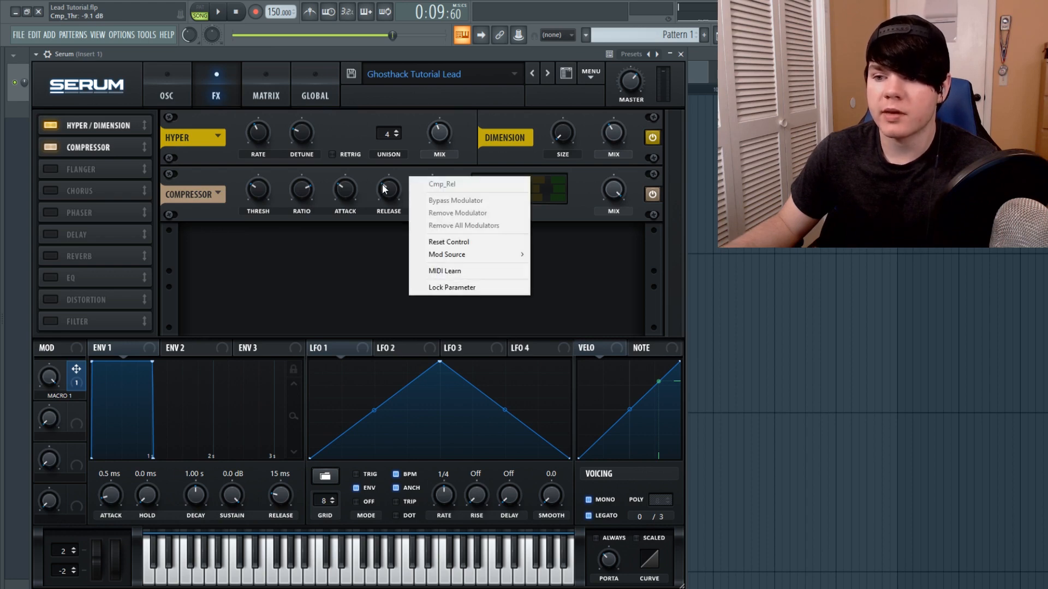
click(416, 241)
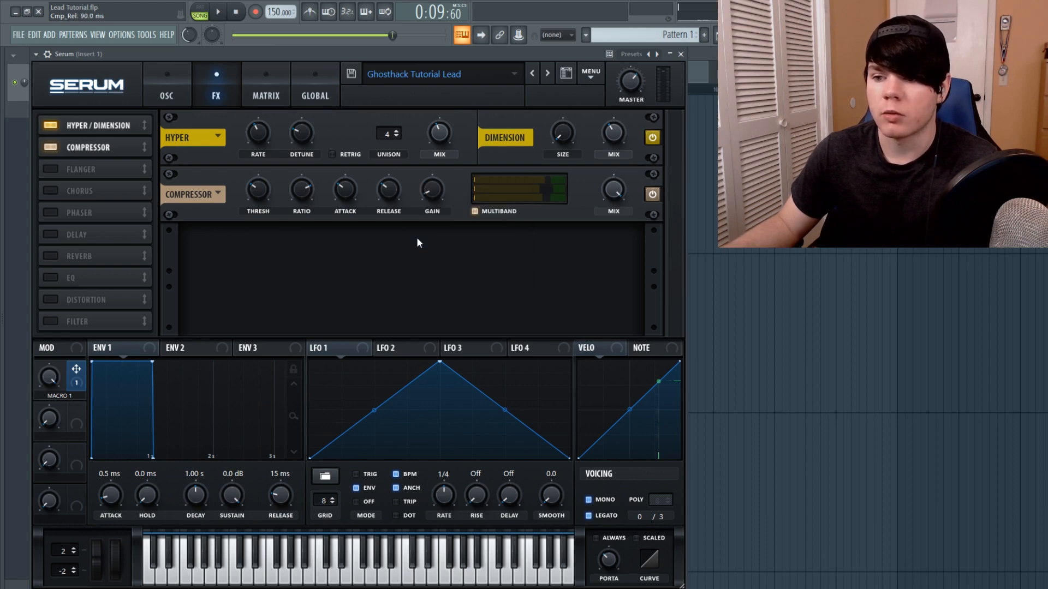
Audition the compressed sound, then enable the Flanger effect and play the pattern again
click(219, 13)
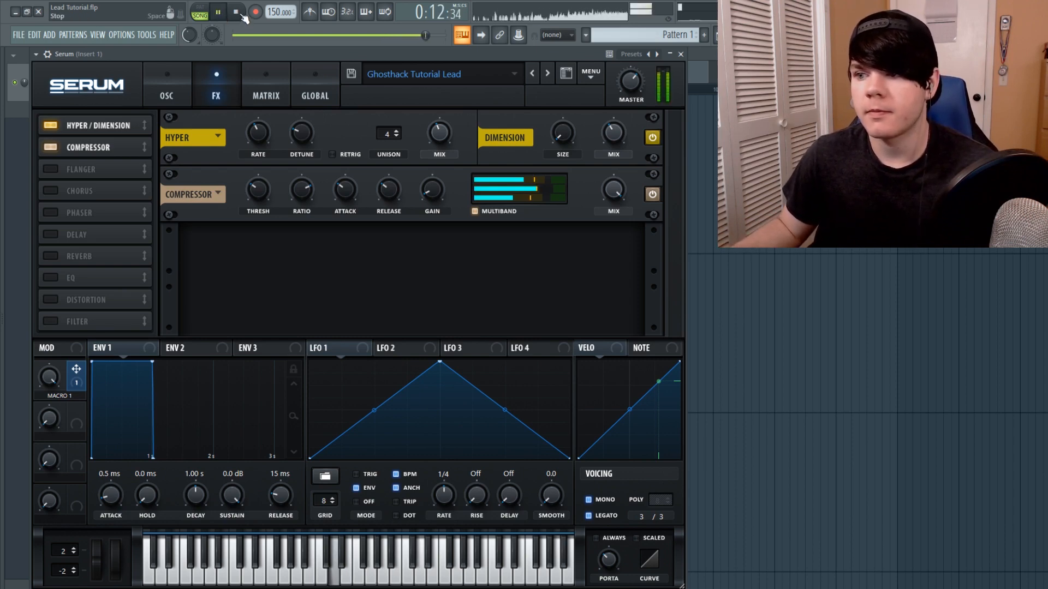
click(243, 15)
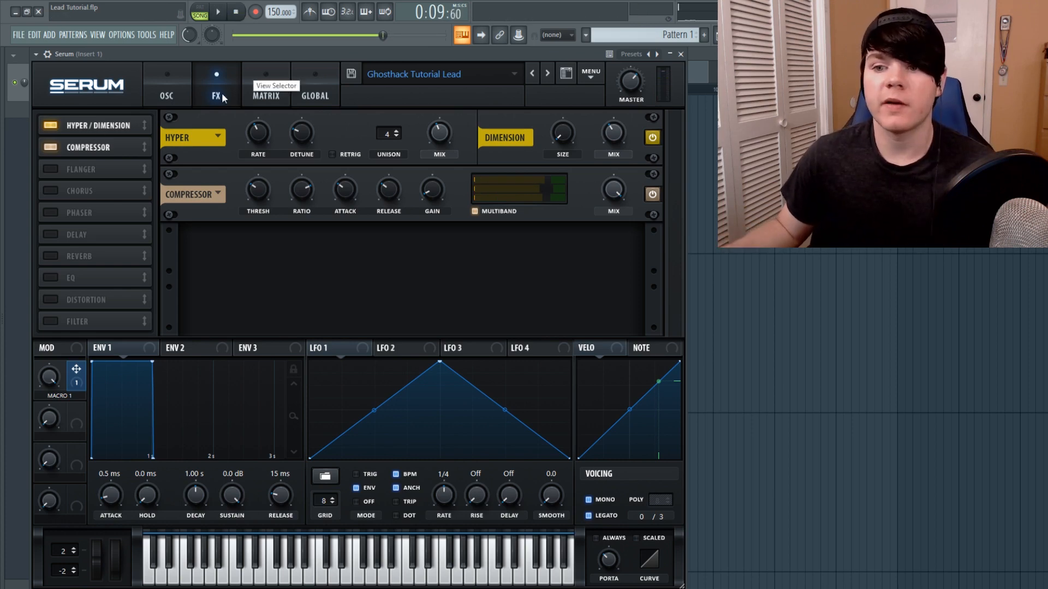
click(50, 169)
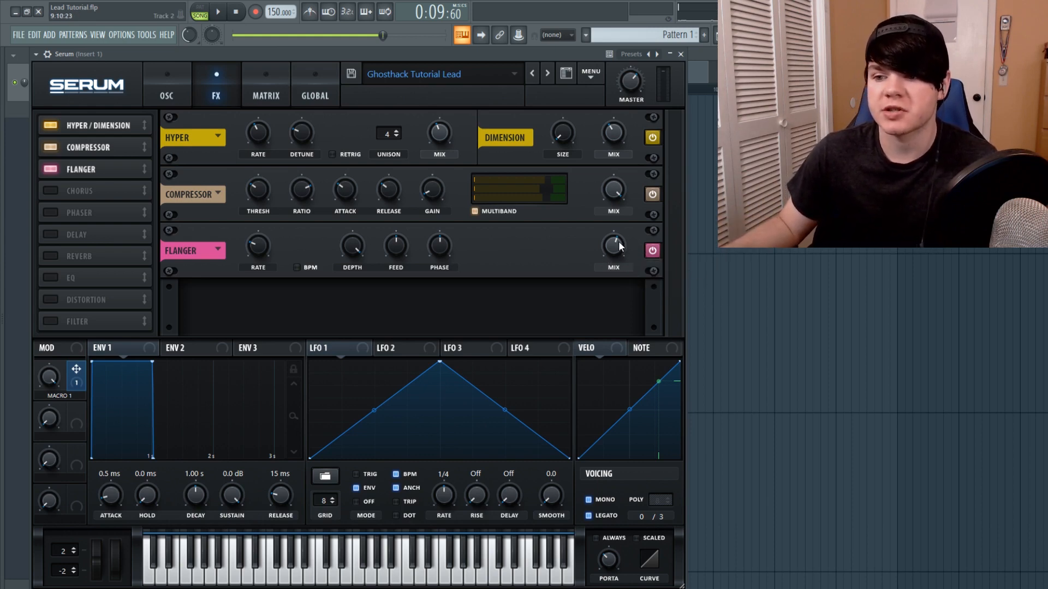
click(220, 13)
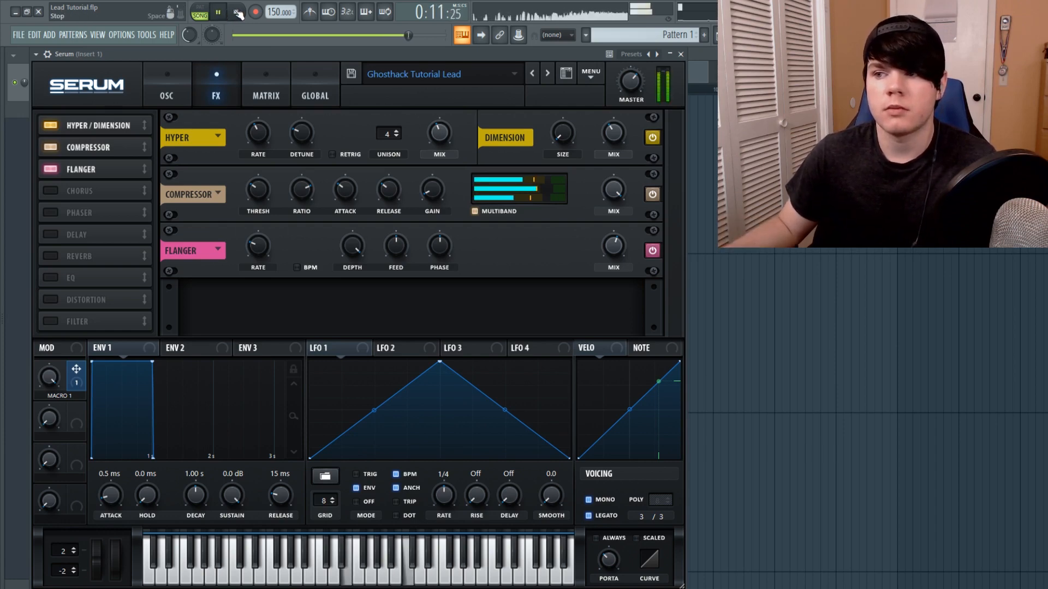
click(238, 13)
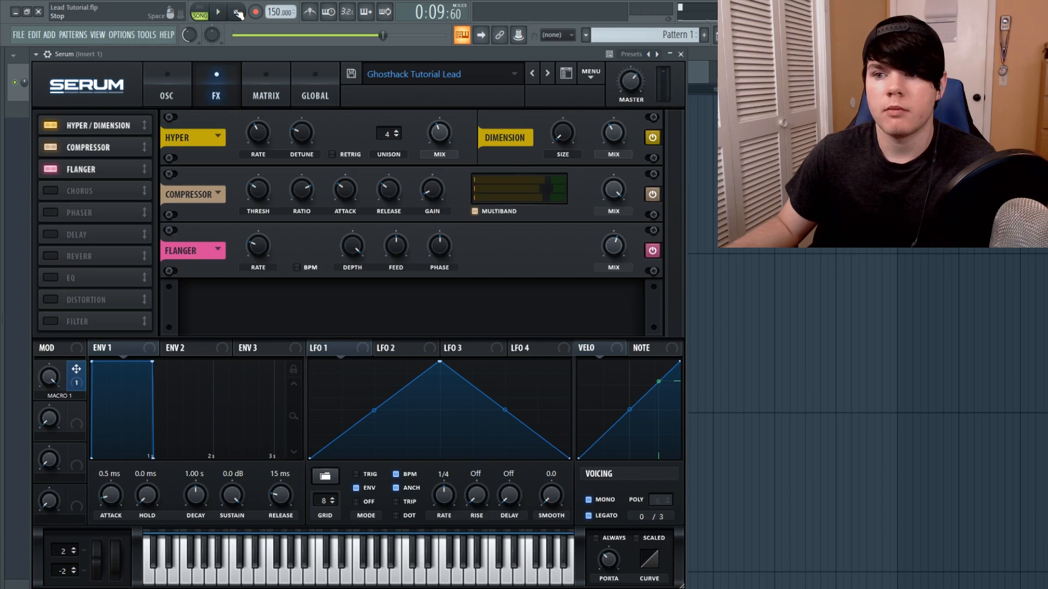
Enable the Chorus effect, set its mix to 100%, and play the pattern to hear it
click(52, 192)
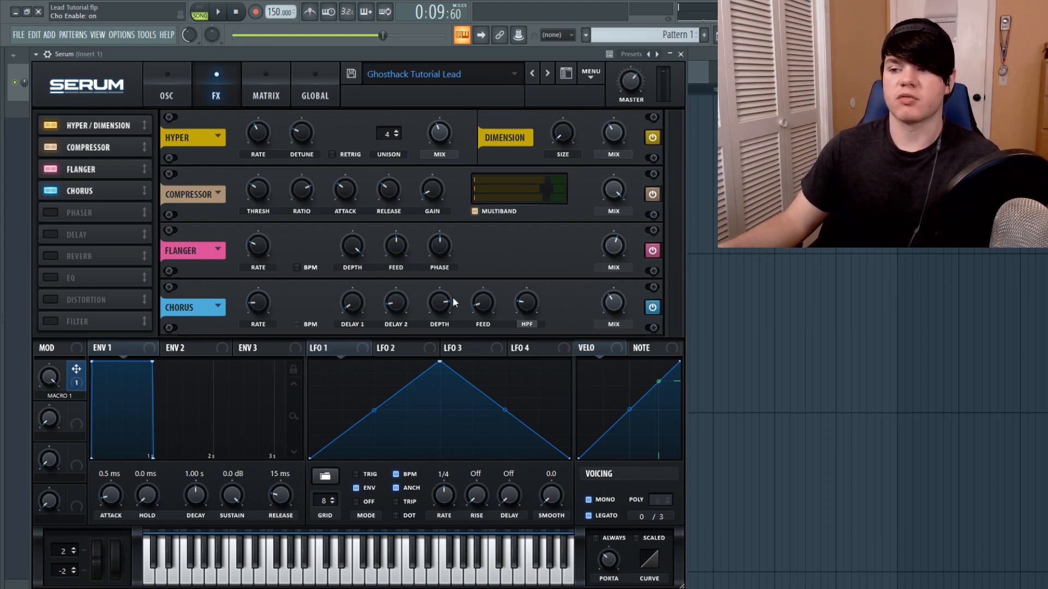
drag(620, 304, 621, 256)
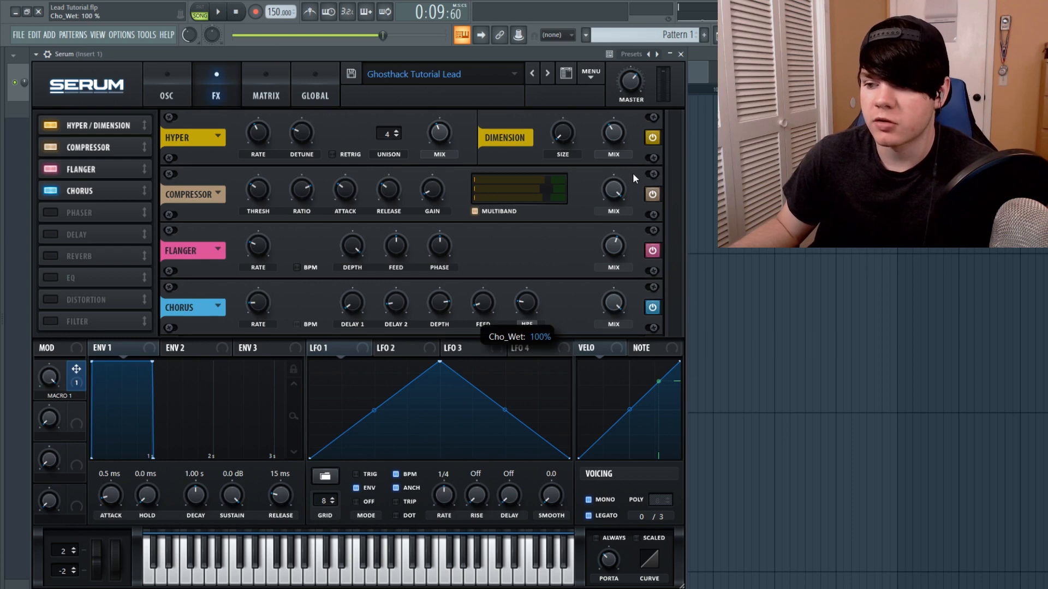
click(227, 16)
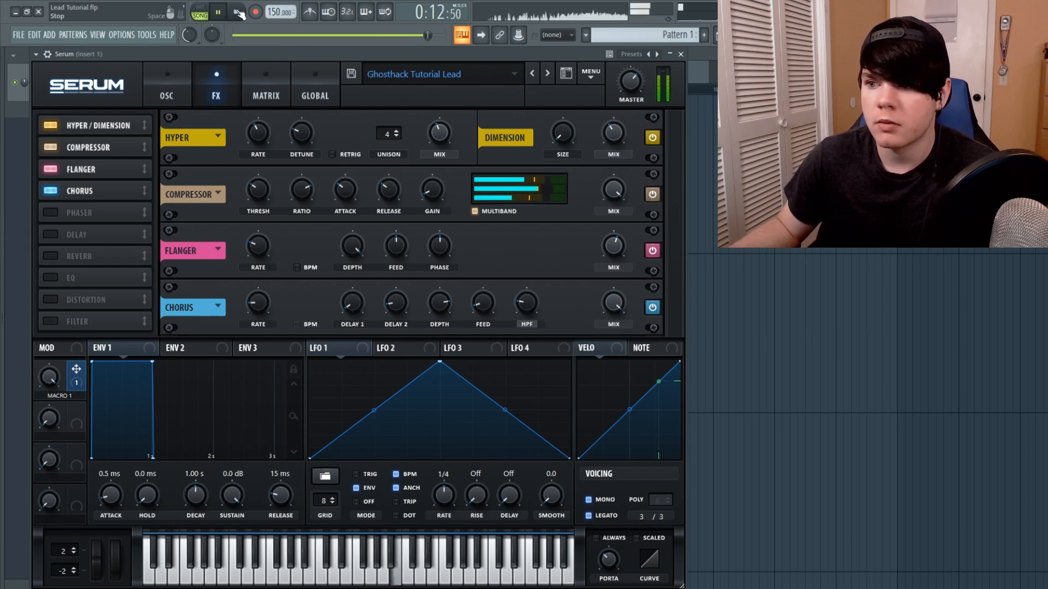
click(239, 12)
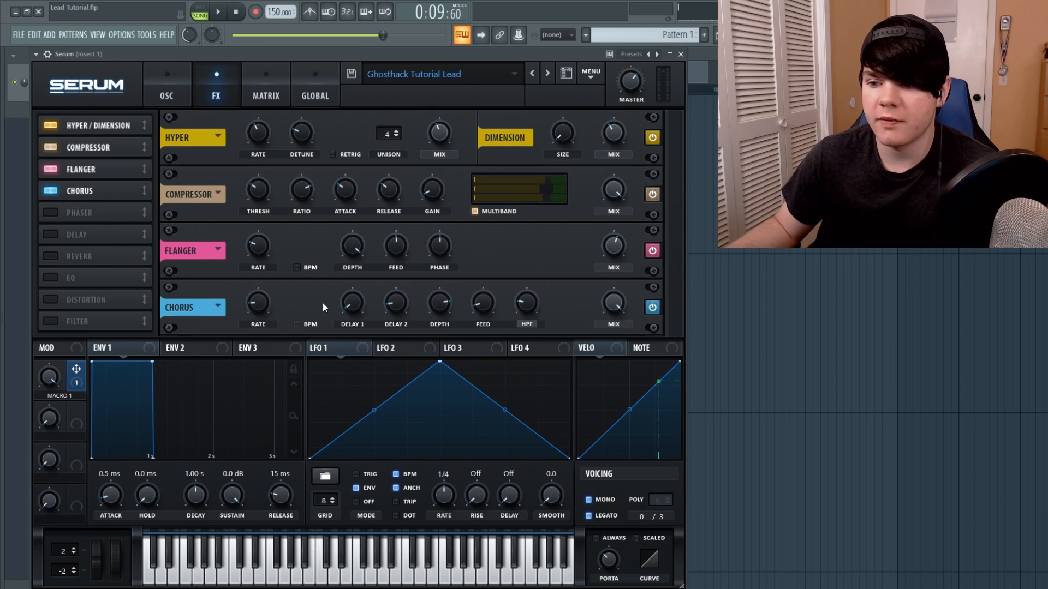
Reset the Chorus depth control to default and fine-tune the depth to 16.0 ms
right_click(440, 303)
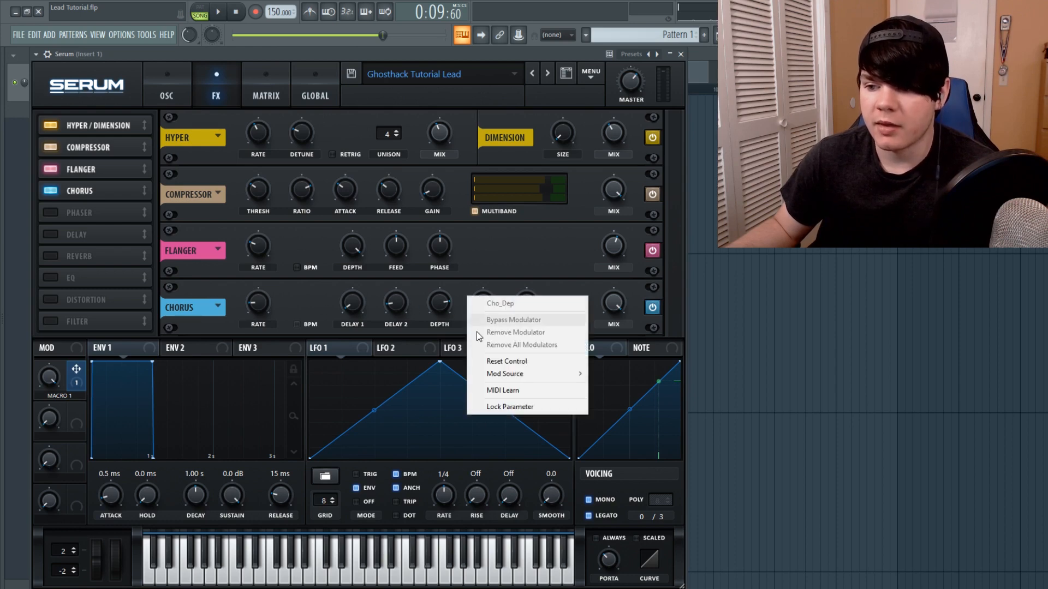
click(491, 362)
scroll(448, 327, down, 3)
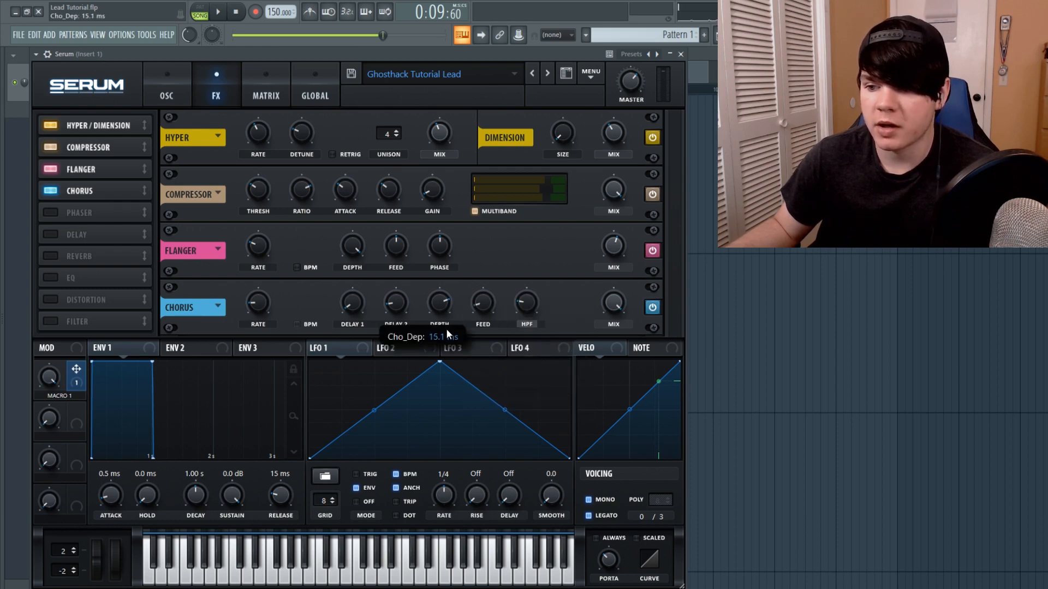
drag(447, 328, 446, 326)
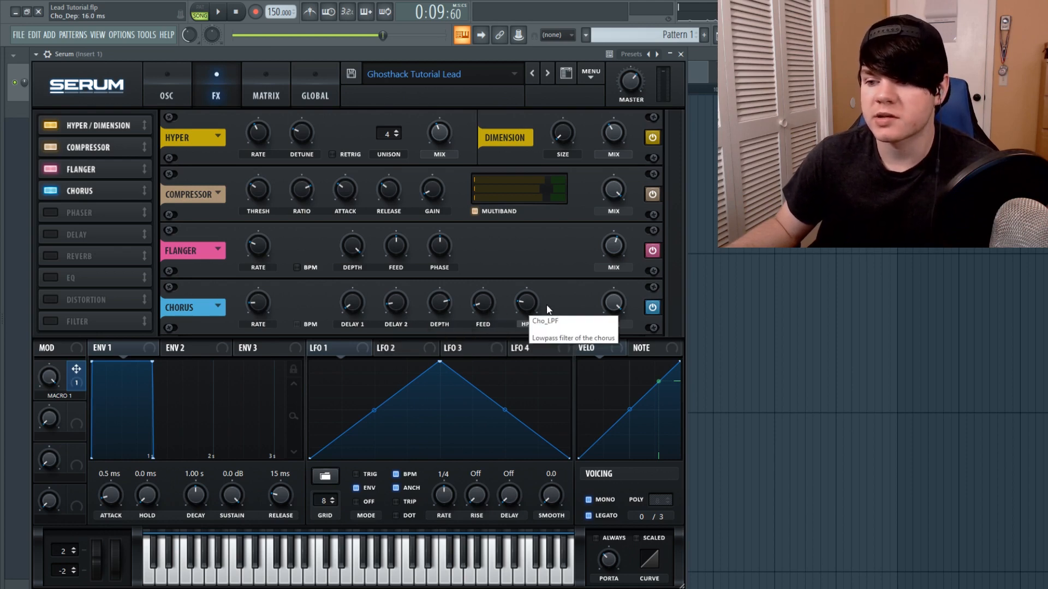
Try the Chorus filter in LPF mode at 20000 Hz, audition it, then switch the filter back to HPF
click(528, 325)
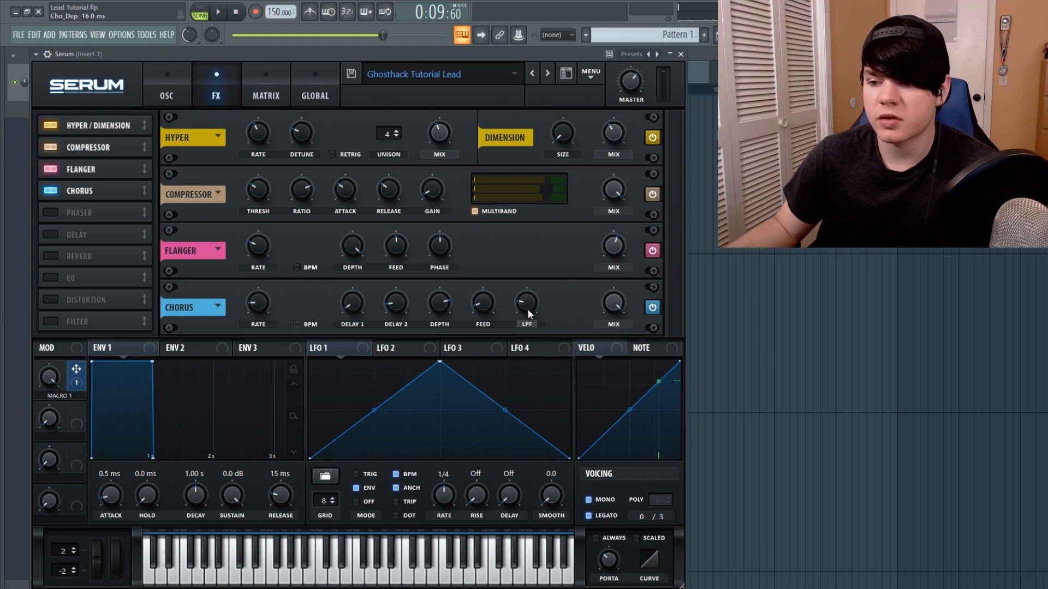
drag(527, 315, 544, 64)
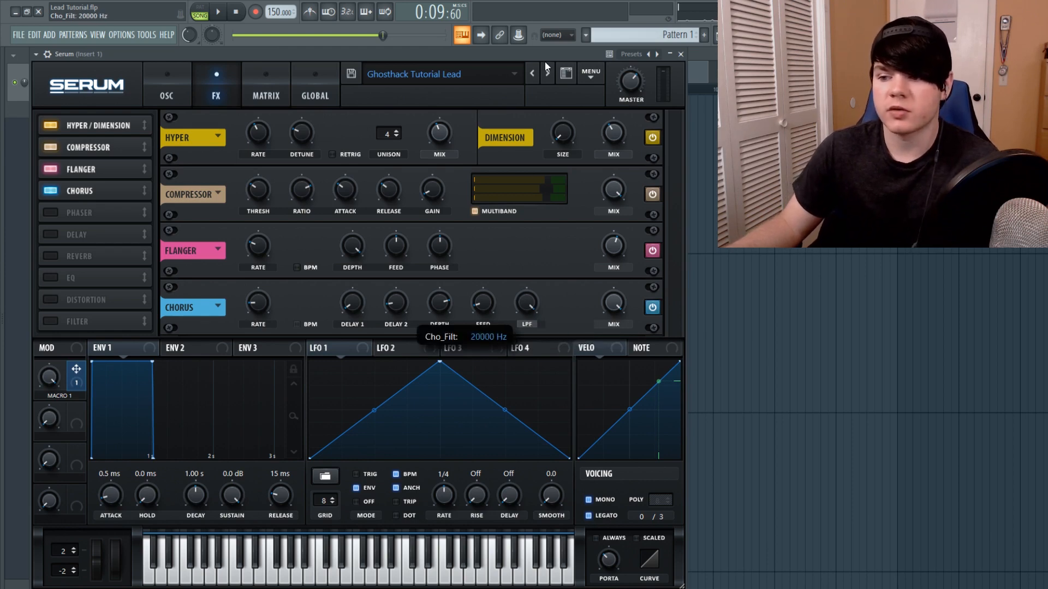
key(space)
click(236, 11)
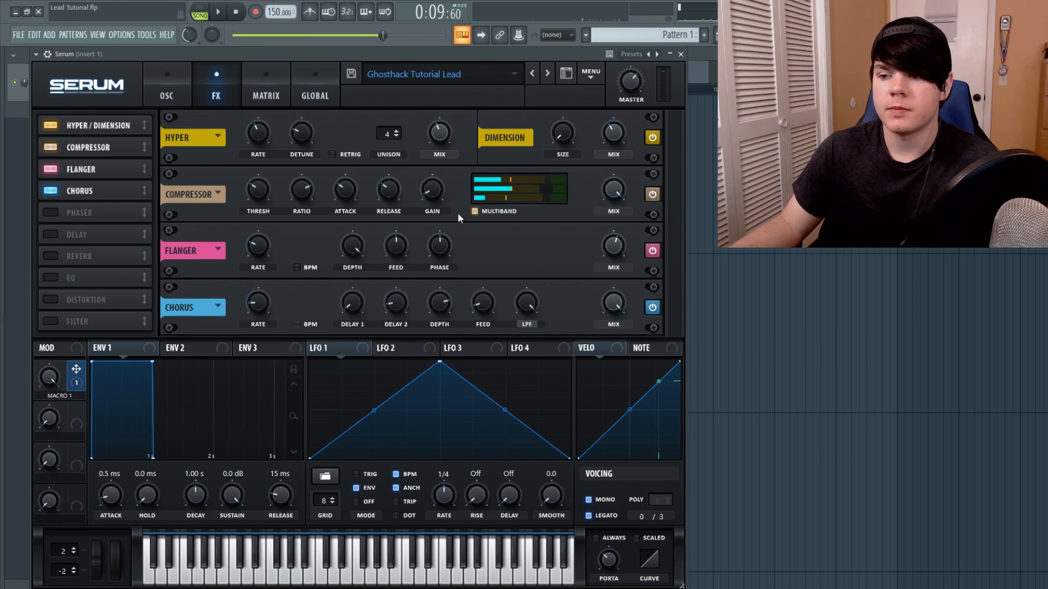
click(525, 325)
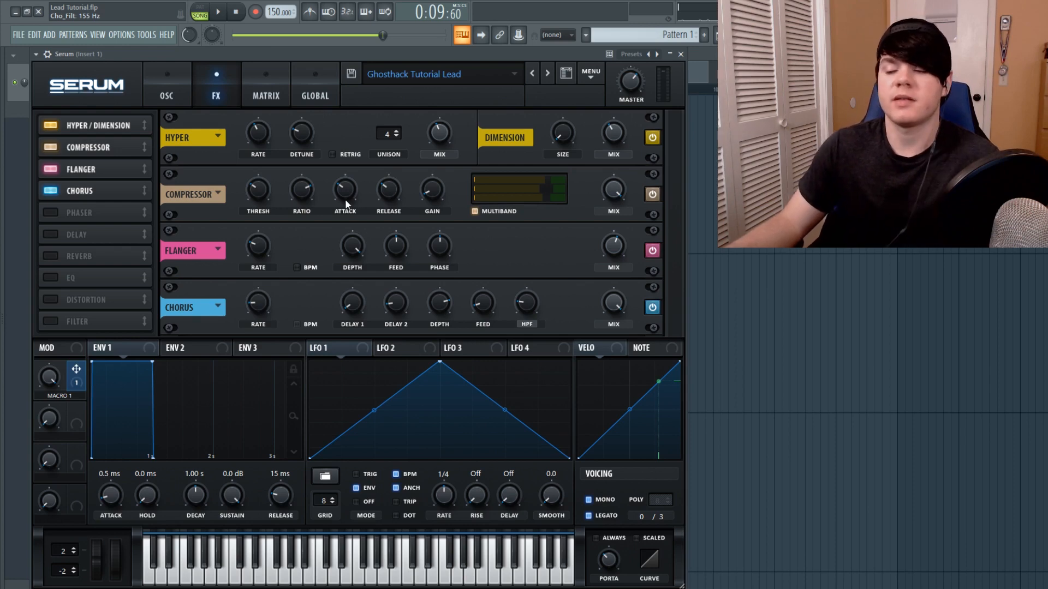
Set the Chorus mix to 39% and play the pattern to audition it
drag(606, 309, 597, 370)
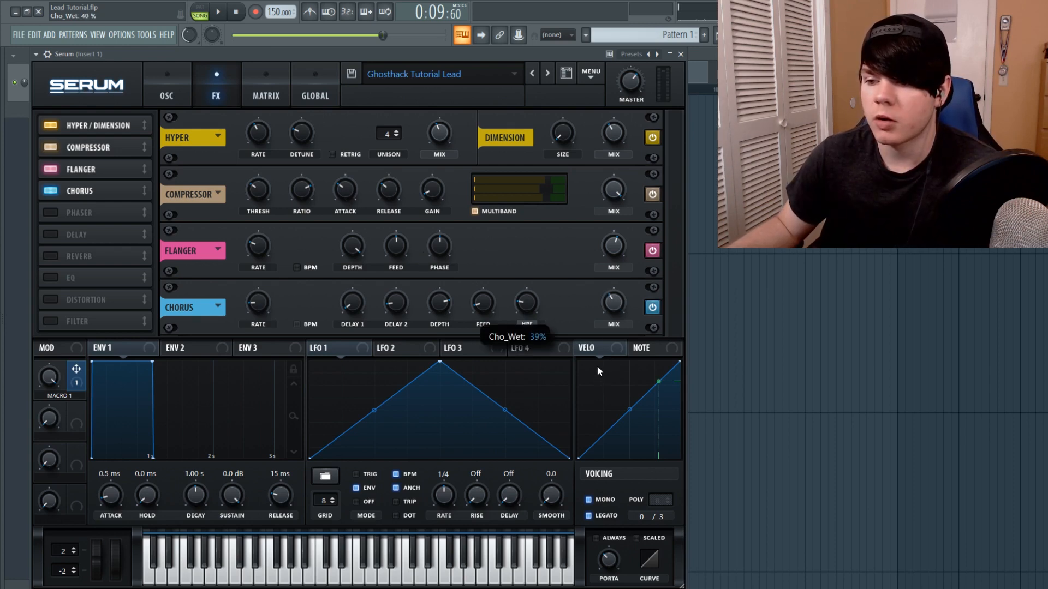
click(219, 12)
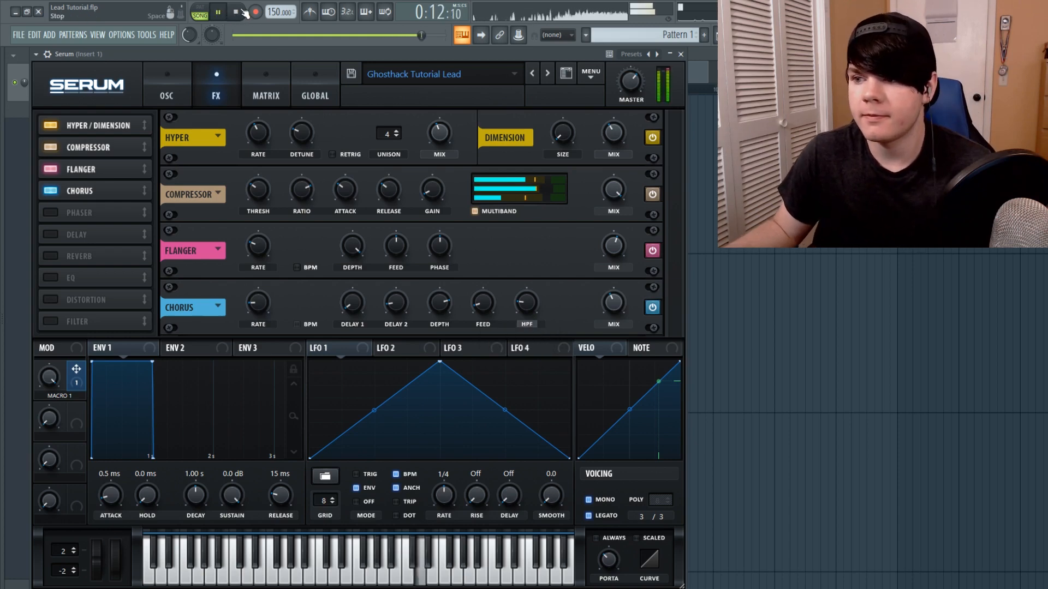
click(243, 12)
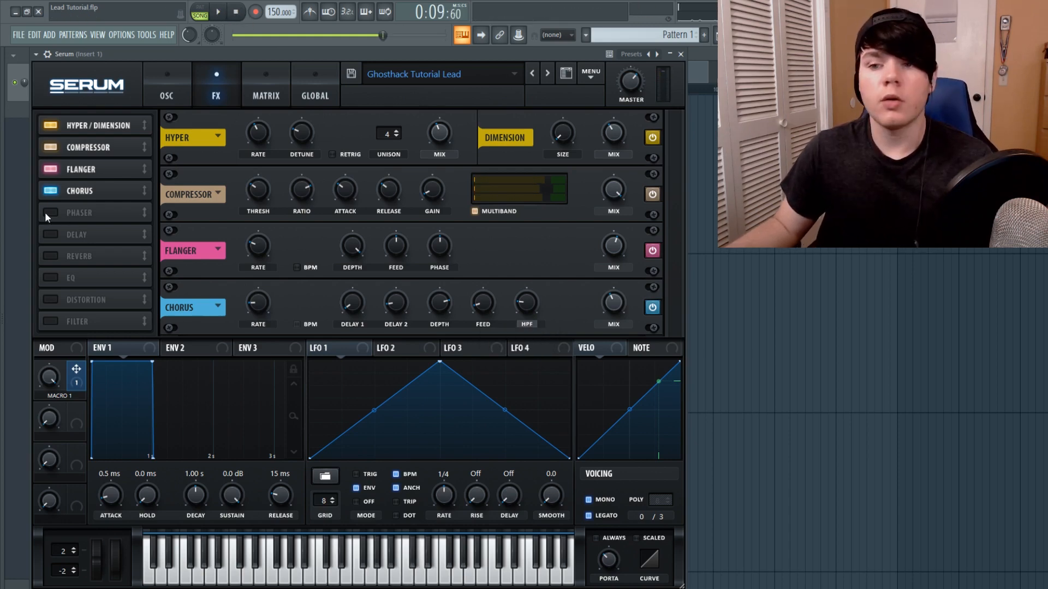
Enable the Phaser effect, set its rate to 0.00 Hz, and raise its mix
click(48, 212)
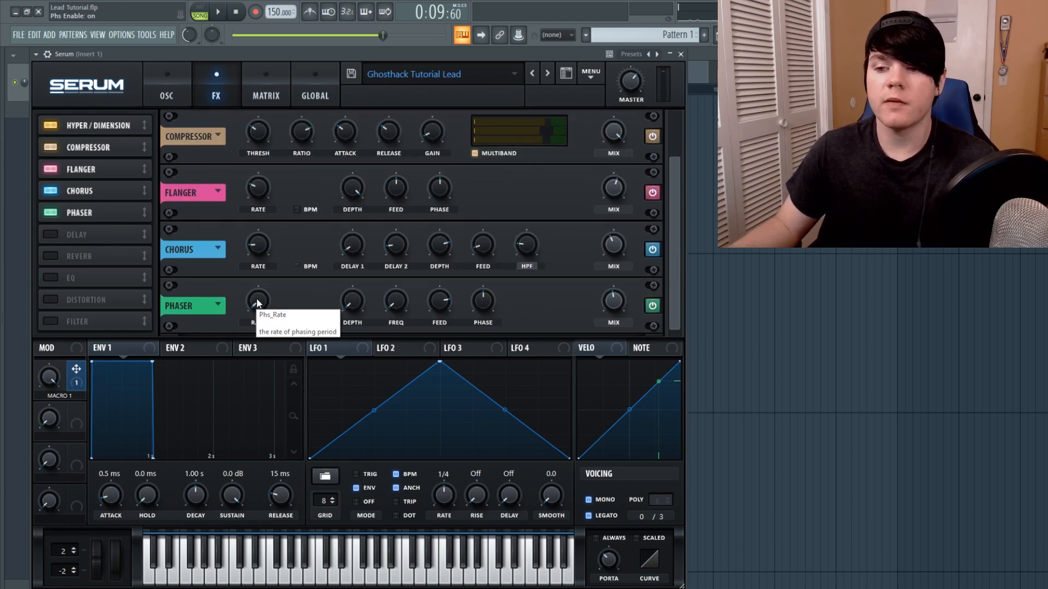
drag(260, 300, 261, 324)
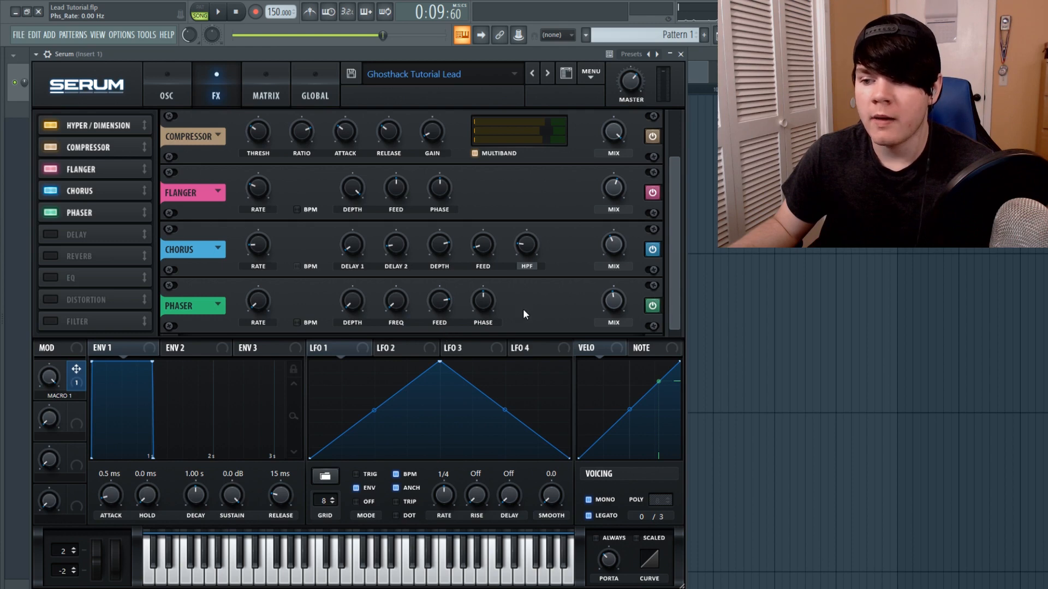
drag(614, 304, 620, 210)
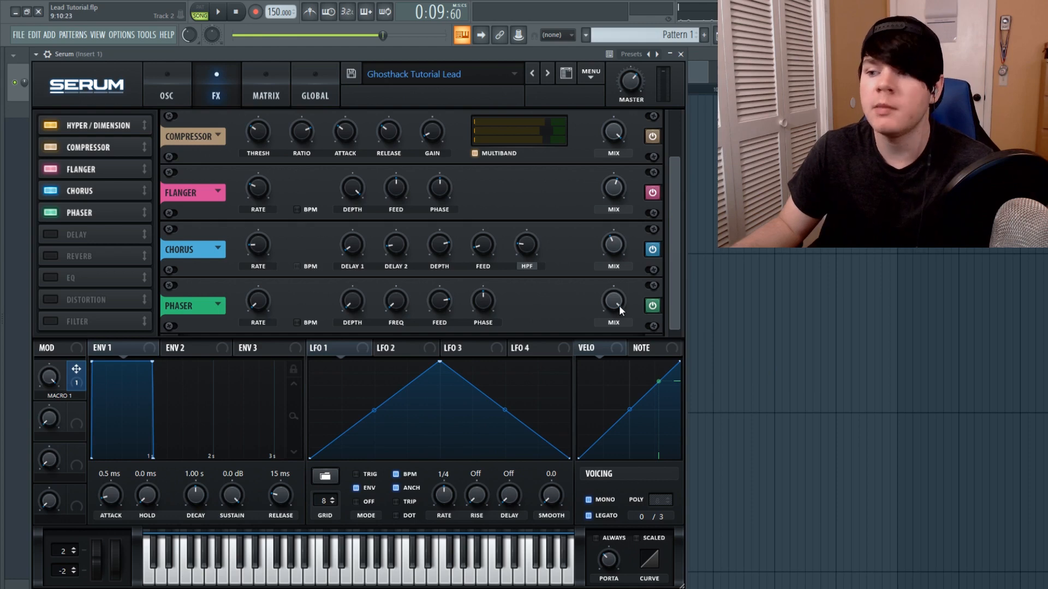
Play and stop the pattern twice to audition the phaser
click(218, 11)
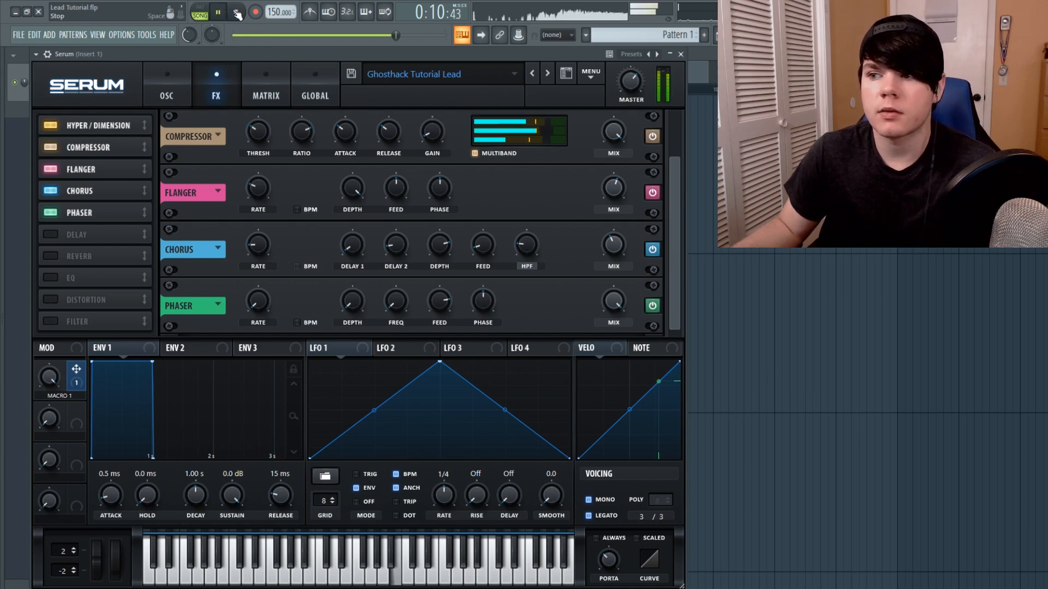
click(236, 12)
click(218, 11)
click(237, 12)
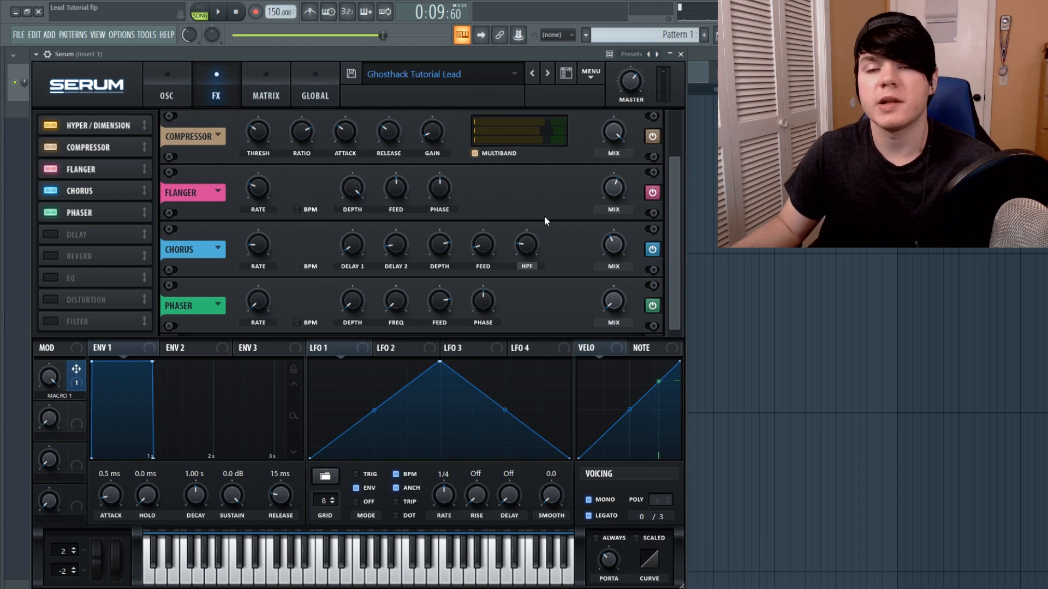
Raise the Phaser mix further and play the pattern to hear the change
drag(621, 301, 627, 249)
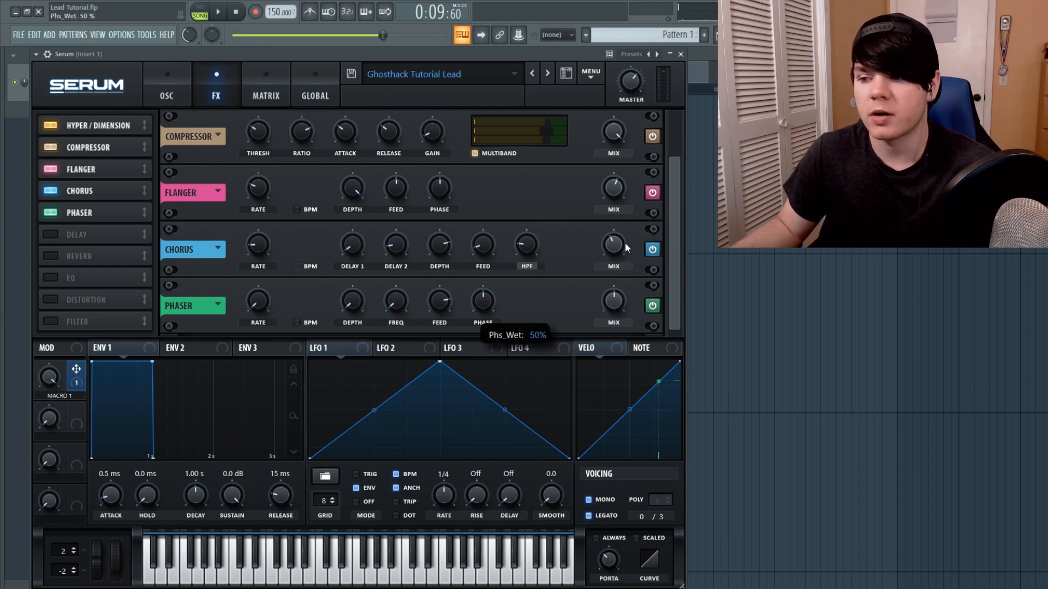
click(218, 11)
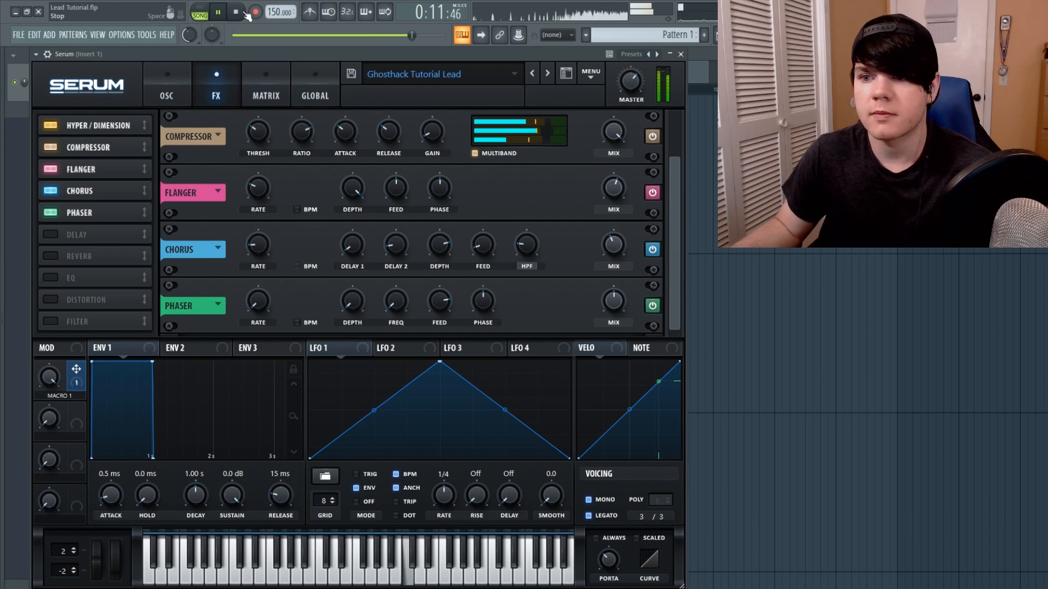
click(245, 11)
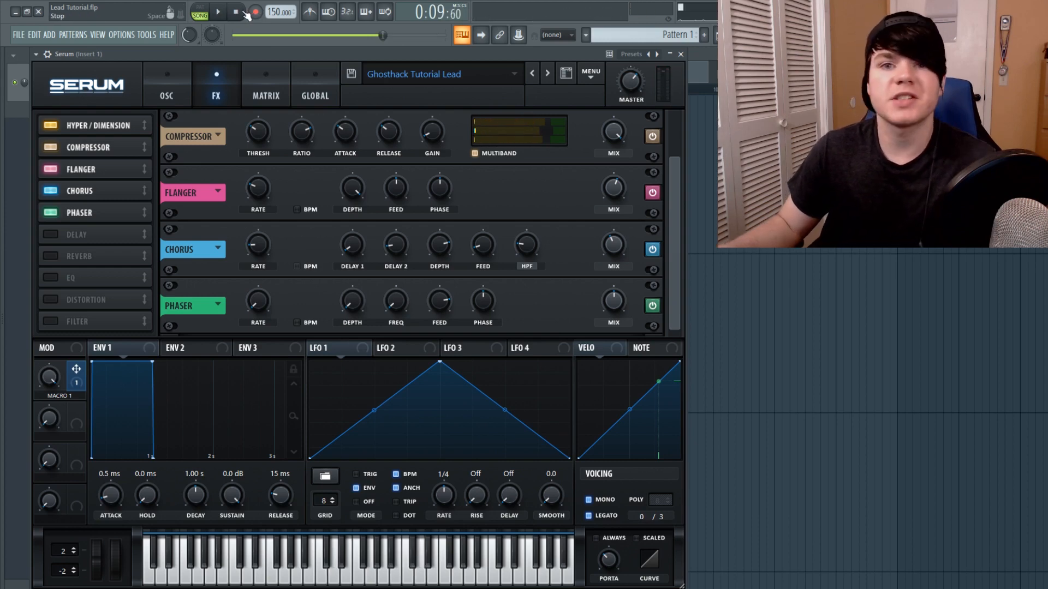
Enable the Delay effect and reset its feedback control to default
click(48, 234)
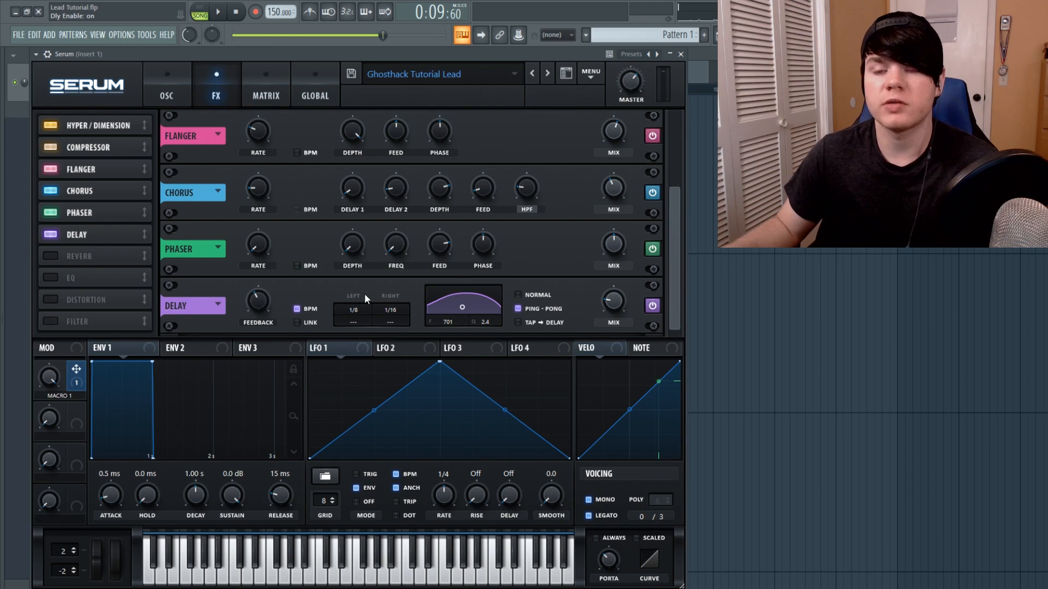
right_click(260, 300)
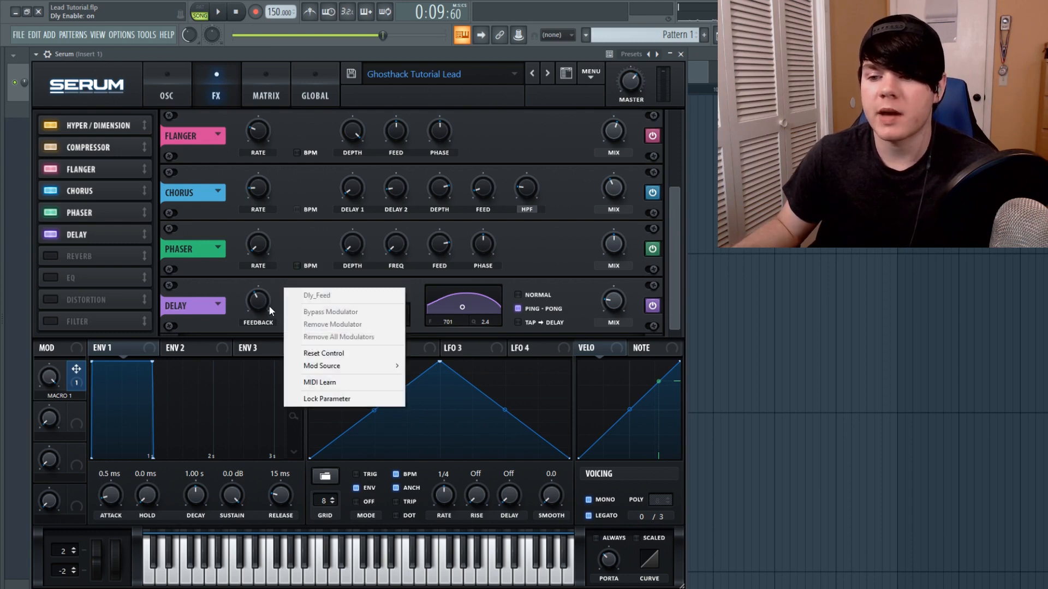
click(349, 352)
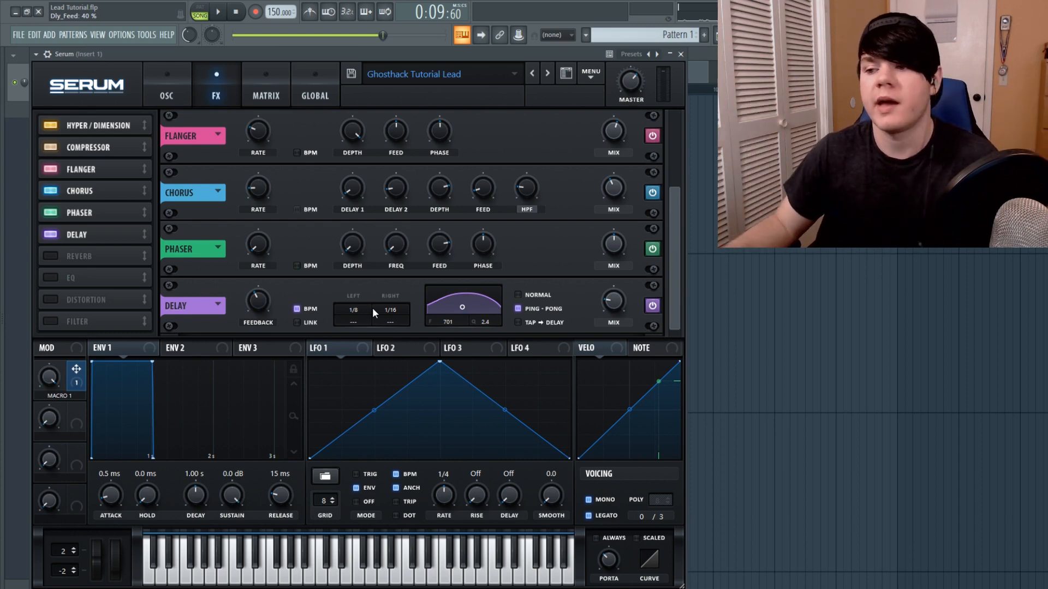
Audition the delay by playing the pattern and triggering several notes from the computer keyboard
click(618, 302)
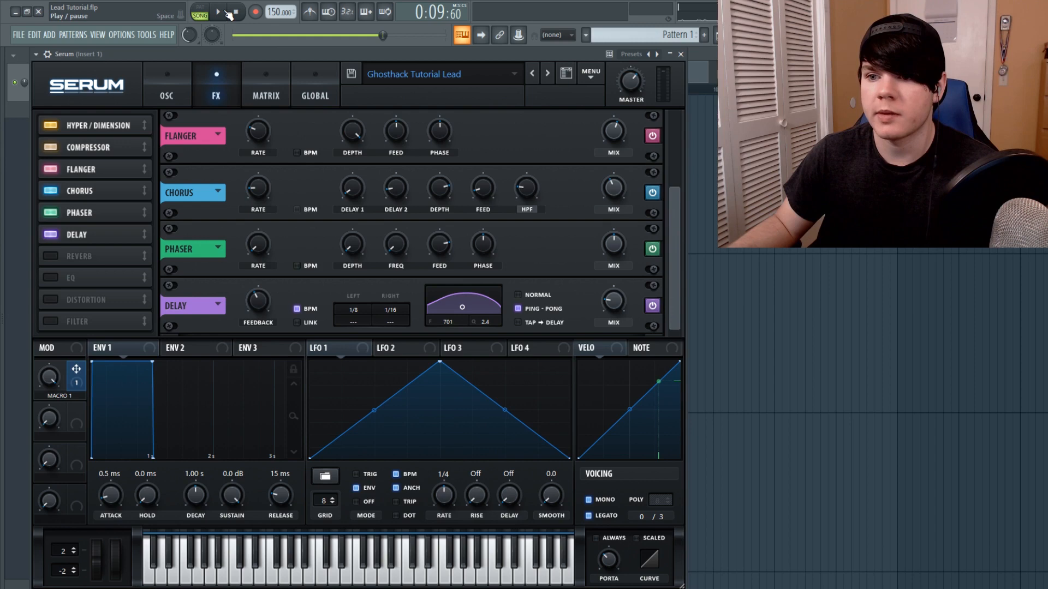
key(space)
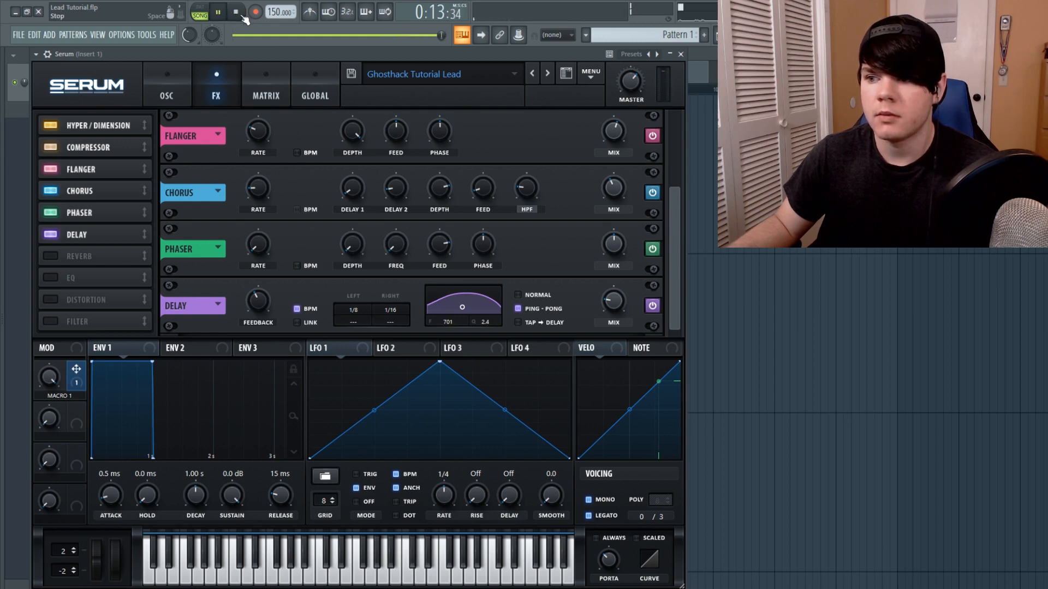
click(243, 16)
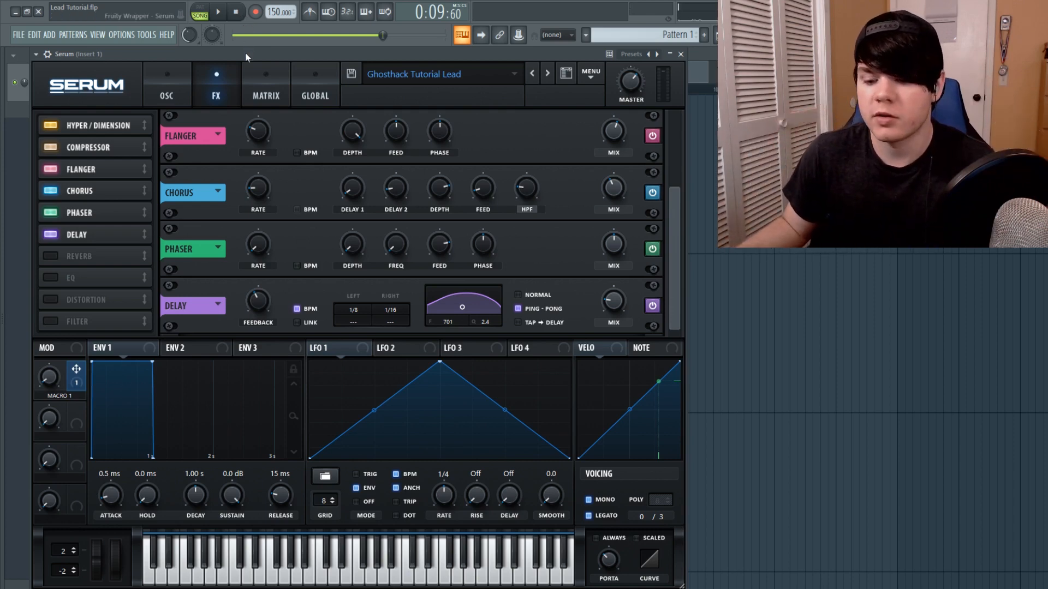
key(c)
key(c)
key(v)
key(c)
key(c)
key(c)
key(v)
key(v)
key(b)
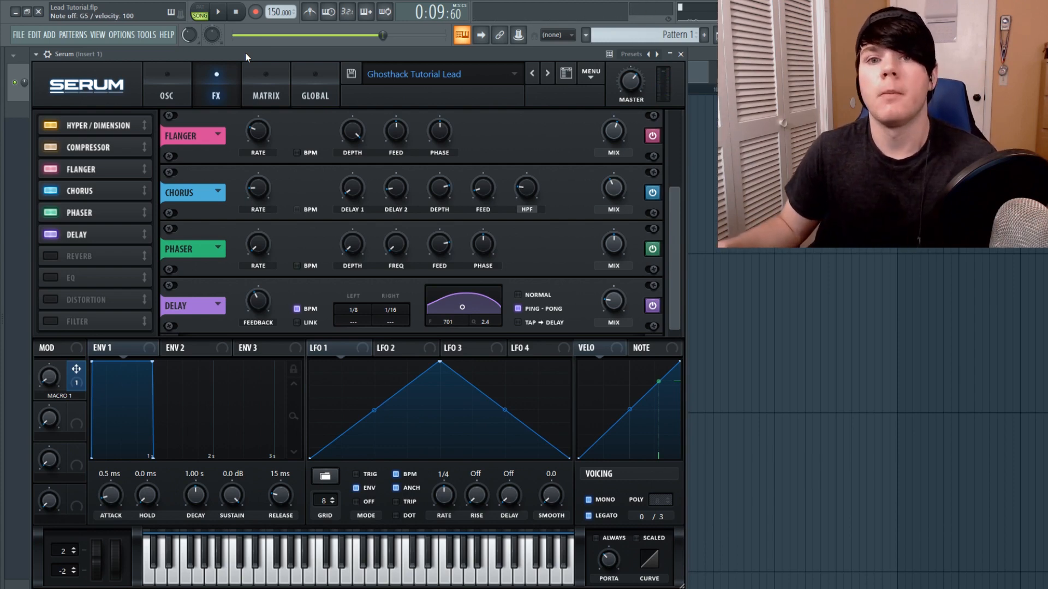
Enable the Reverb effect and set its width to 0%
click(51, 255)
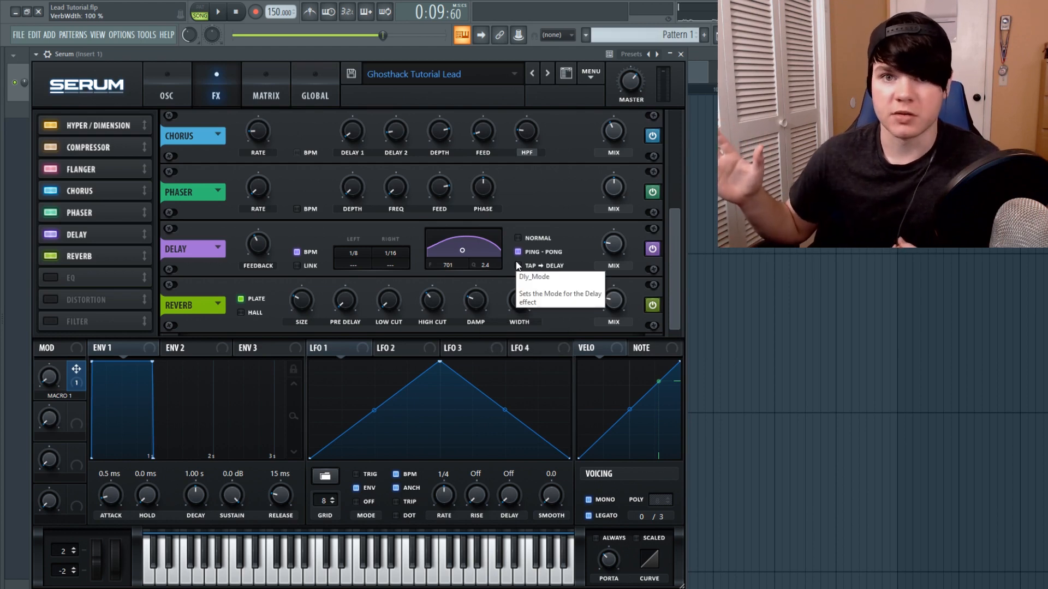
drag(519, 300, 518, 349)
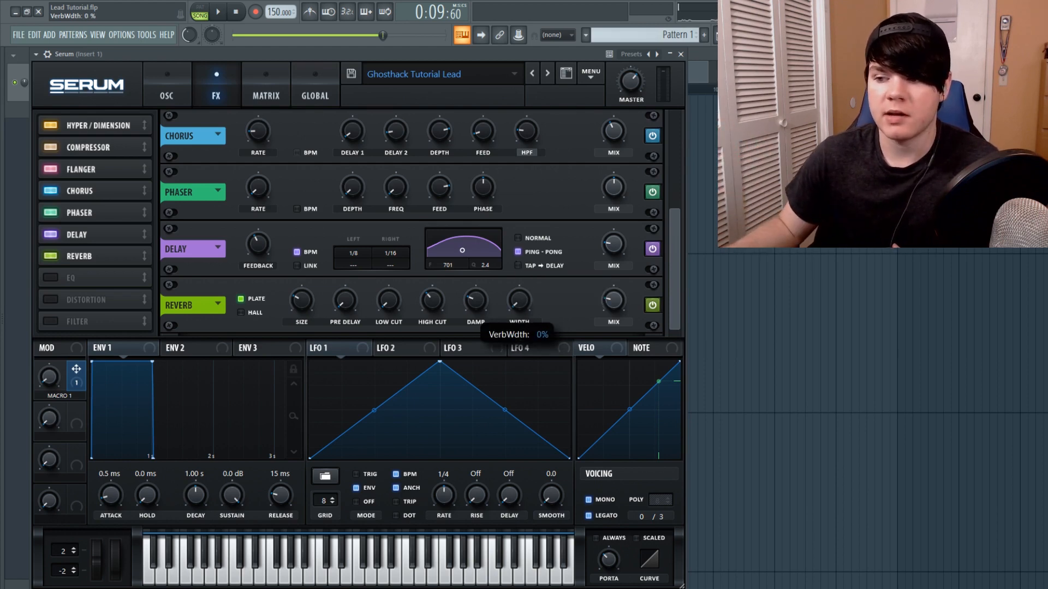
Reset the Reverb width and high cut controls to their default values
double_click(529, 302)
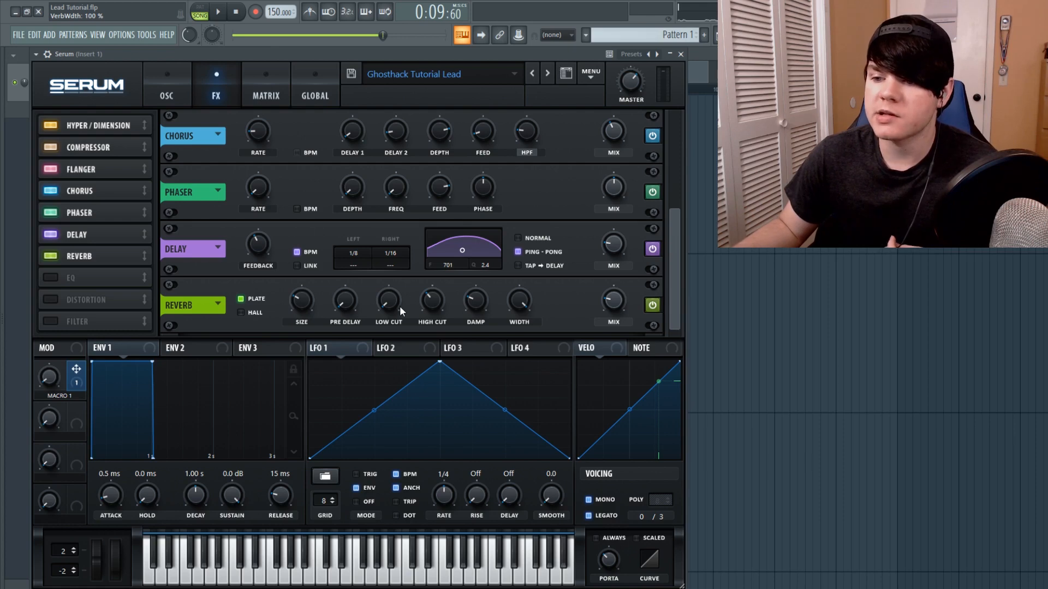
right_click(443, 307)
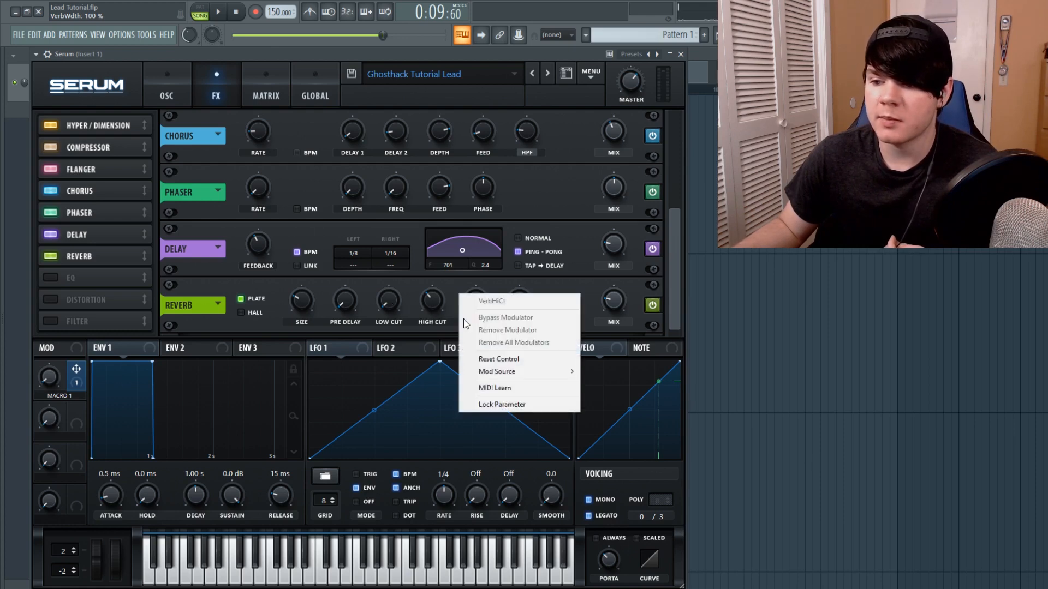
click(494, 359)
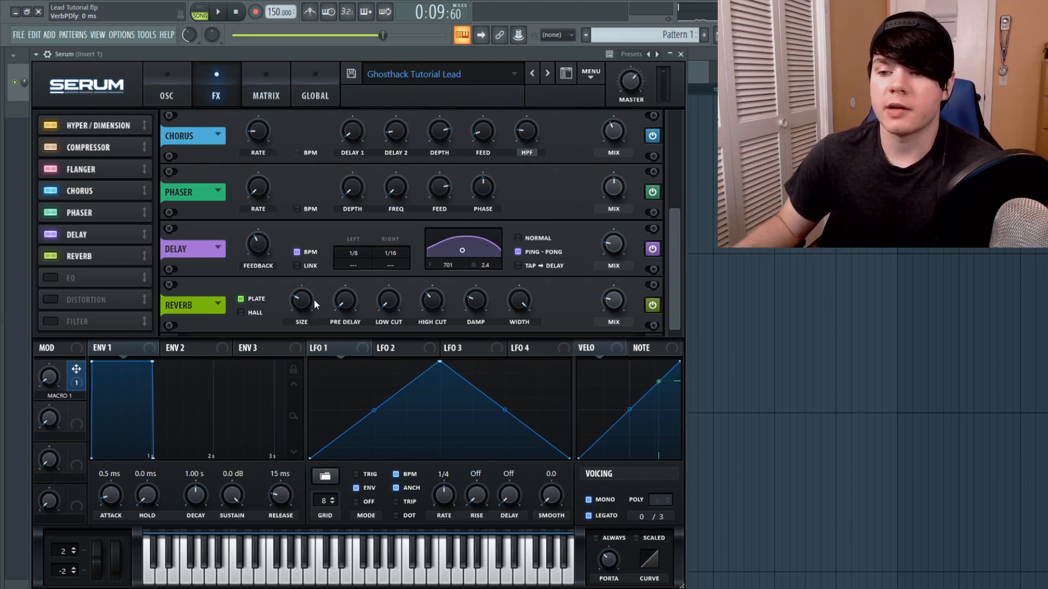
Play the pattern to audition the reverb on the lead, then stop playback
mouse_move(305, 303)
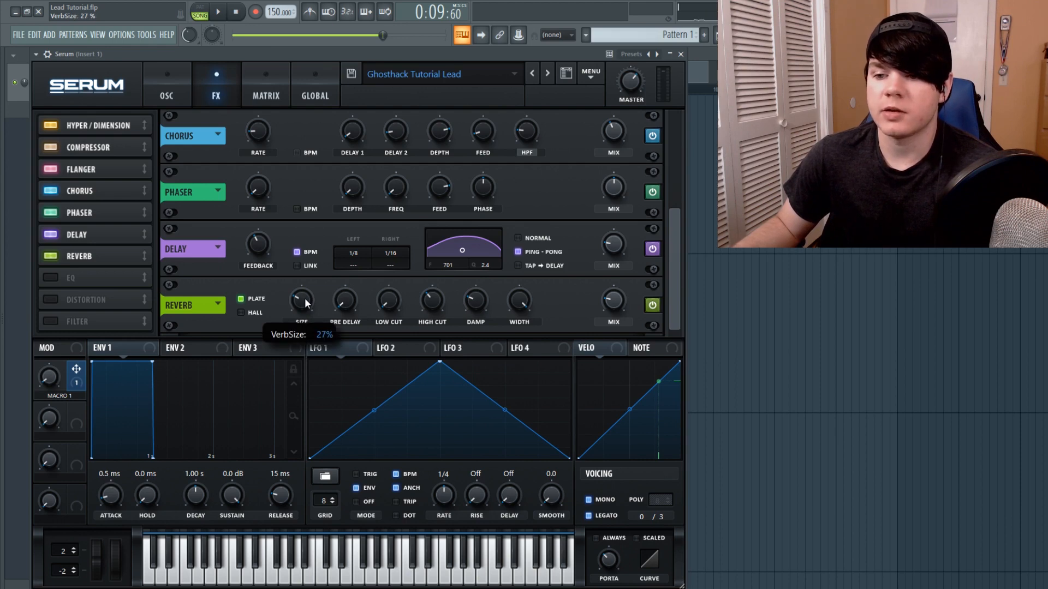
mouse_move(621, 305)
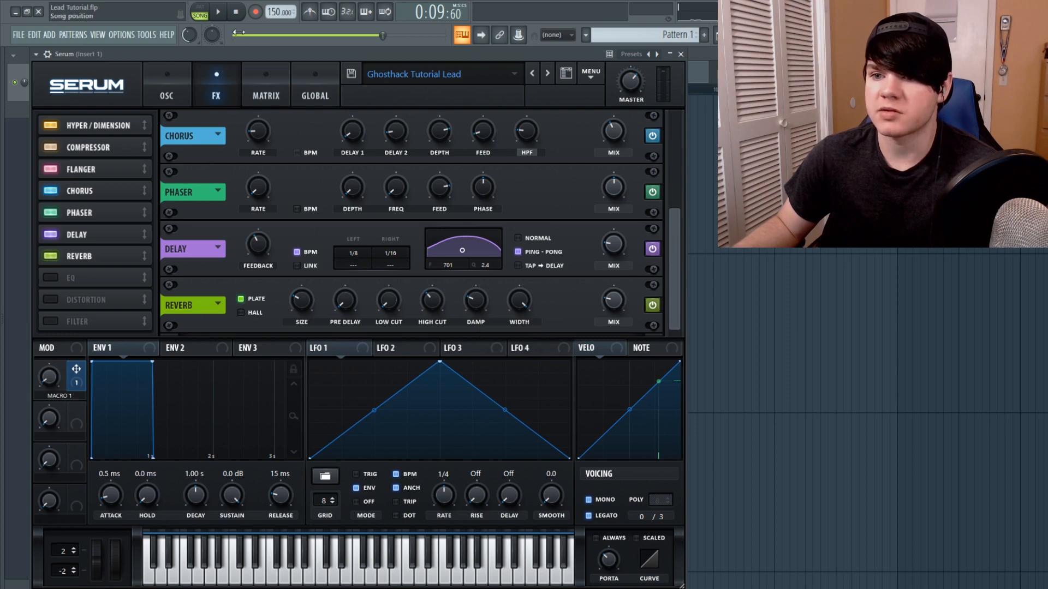
click(218, 13)
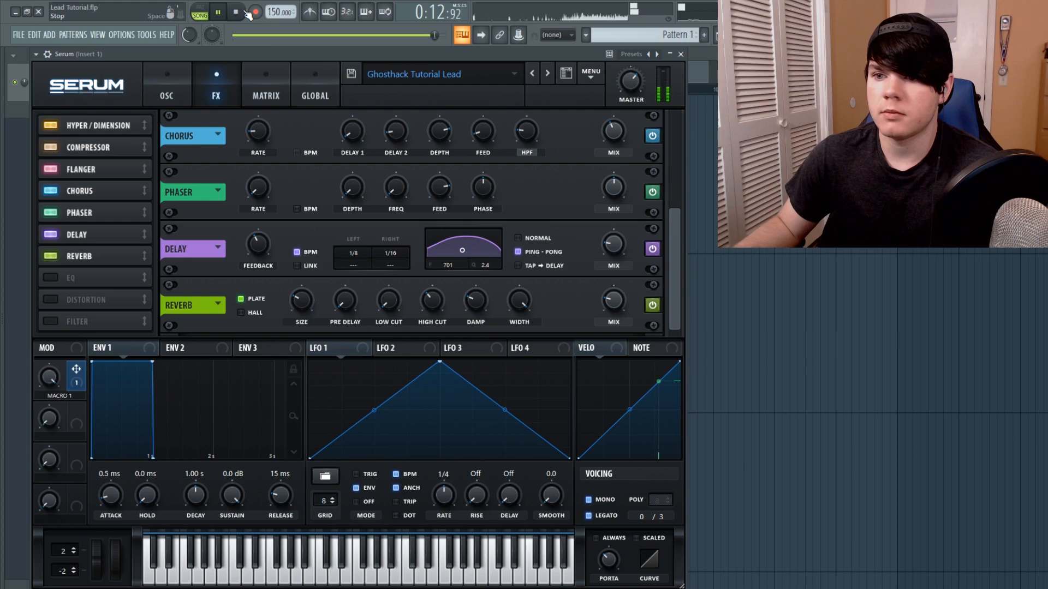
click(245, 12)
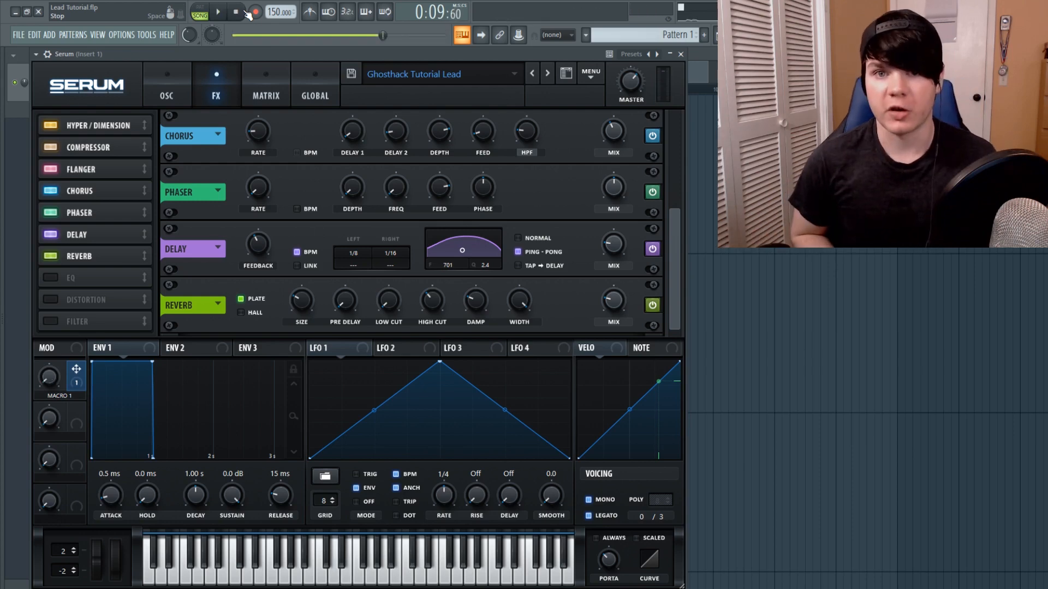
Open the channel rack and mixer, inspect the master channel's effect slots, and close both windows
key(F6)
key(F9)
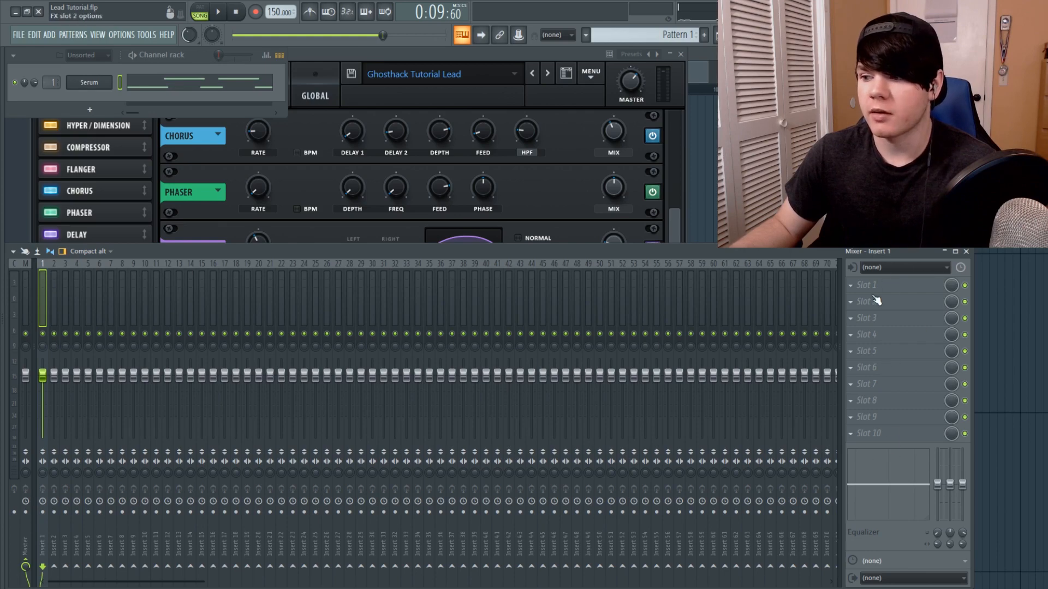
click(23, 291)
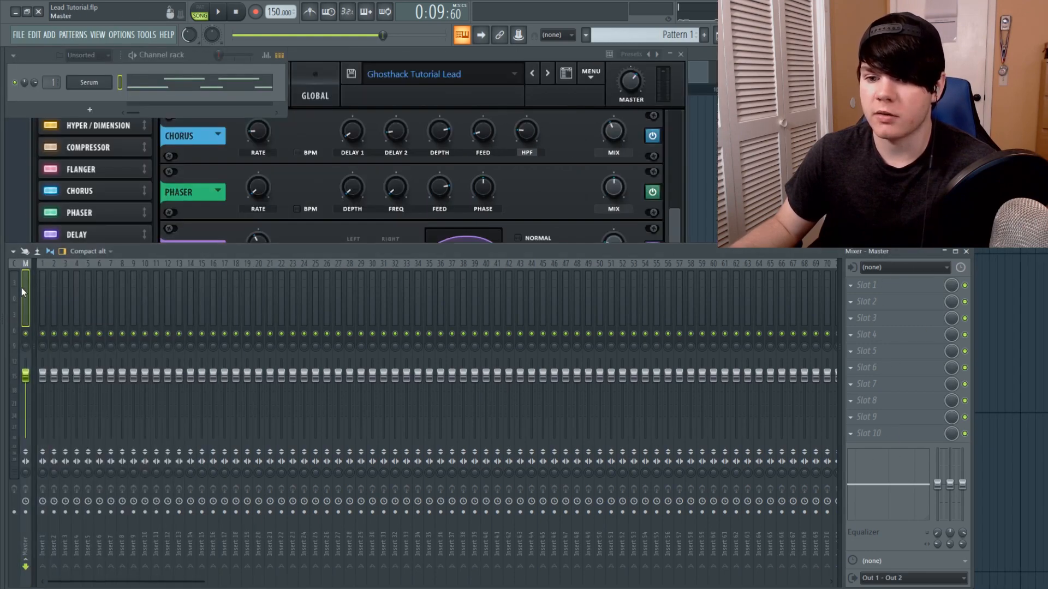
click(967, 252)
click(473, 53)
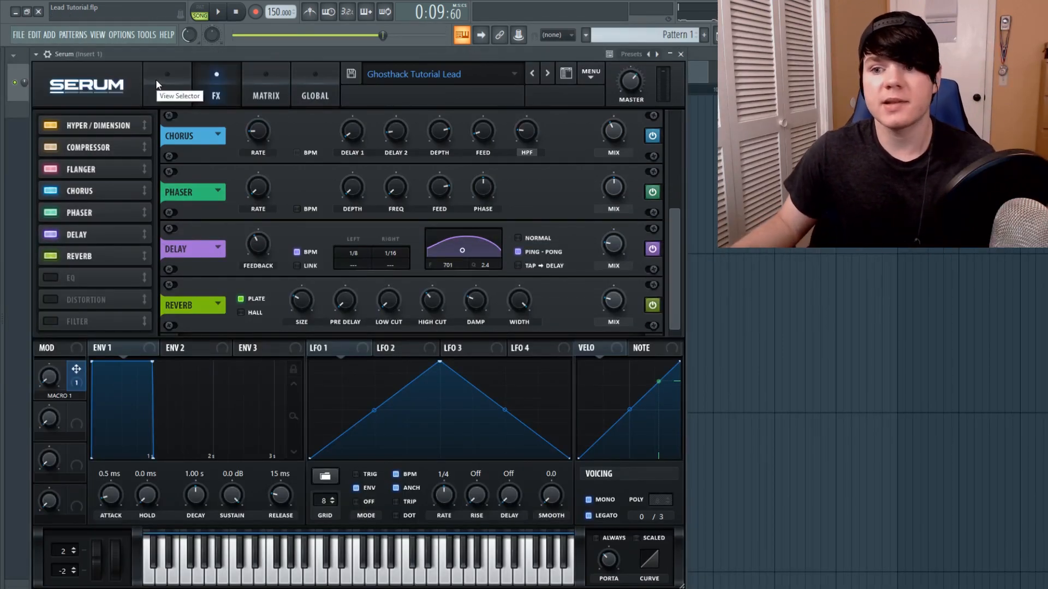
Switch to the playlist arrangement with the Macro 1 automation and play it back
click(156, 81)
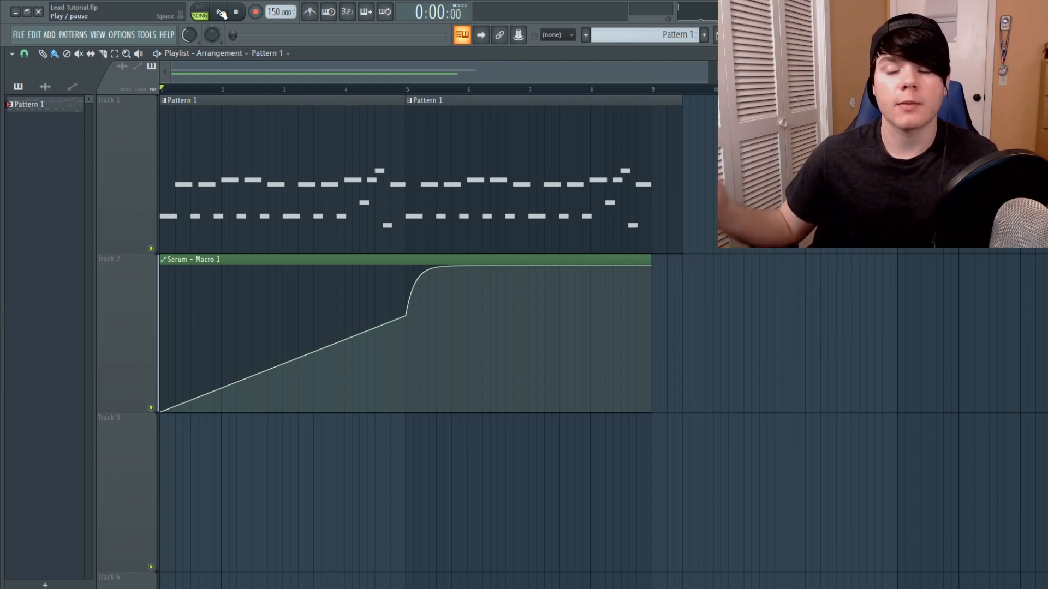
click(221, 12)
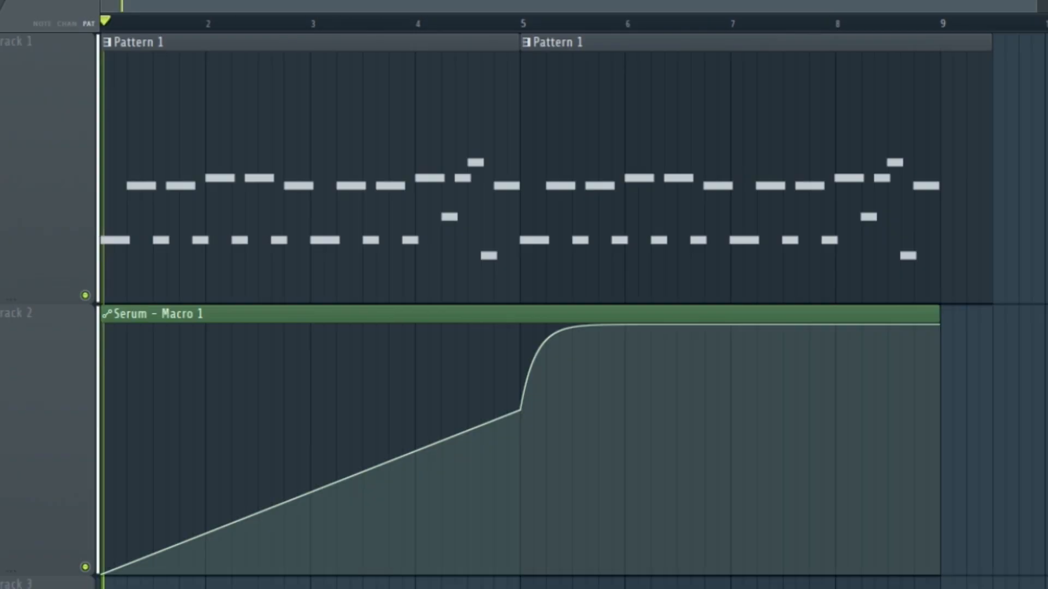